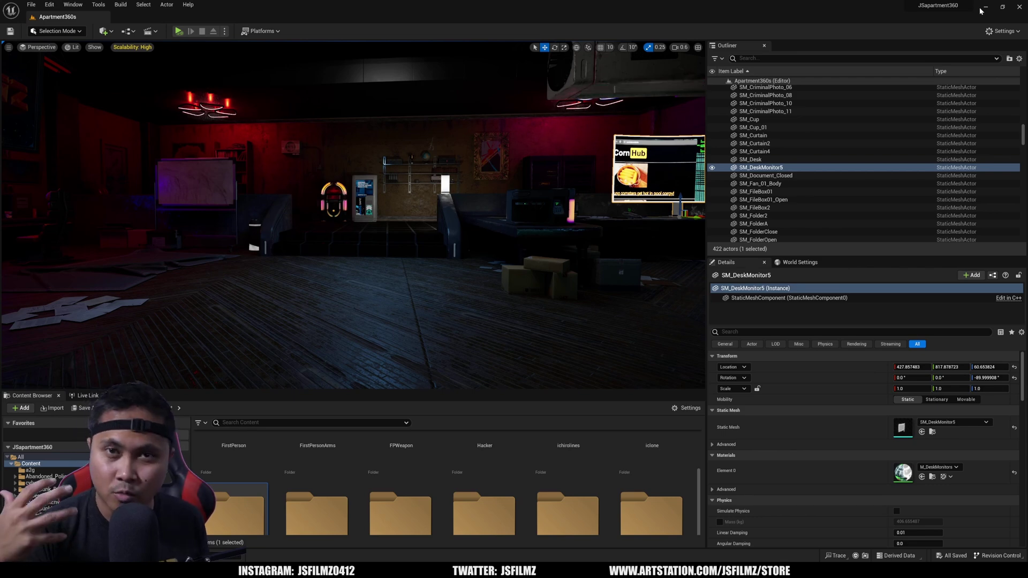
left_click_drag(459, 390, 459, 362)
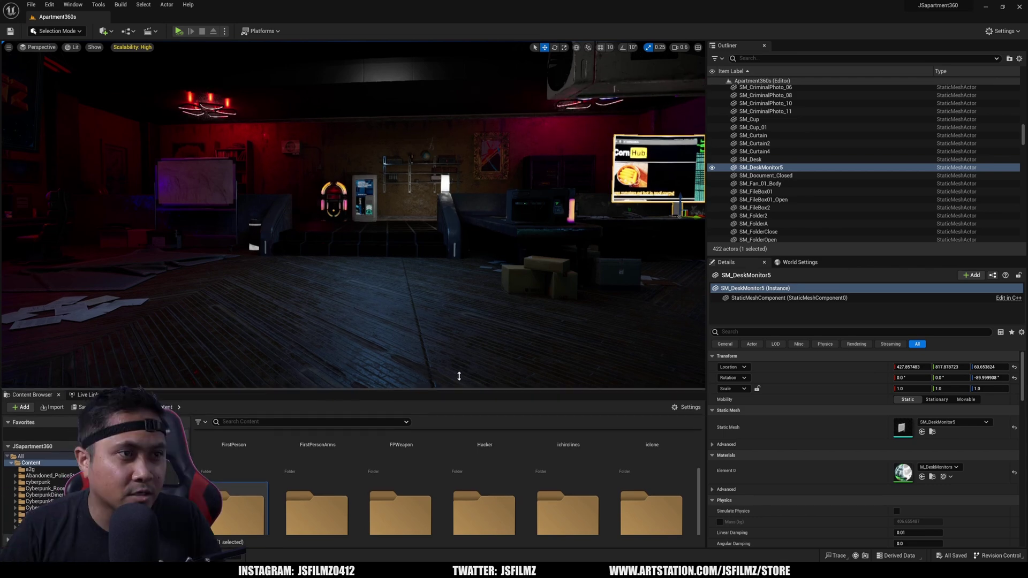
right_click_drag(454, 235, 482, 229)
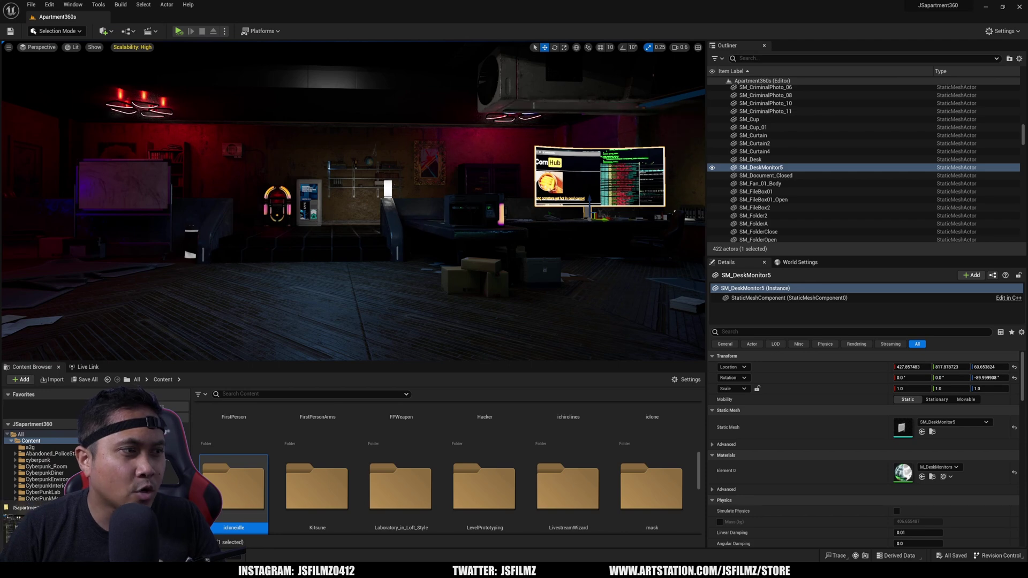
Switch to File Explorer, open the JSapartment360 project's Plugins folder and arrange the mocopi-receiver-plugin folder window beside it.
key("alt+Tab")
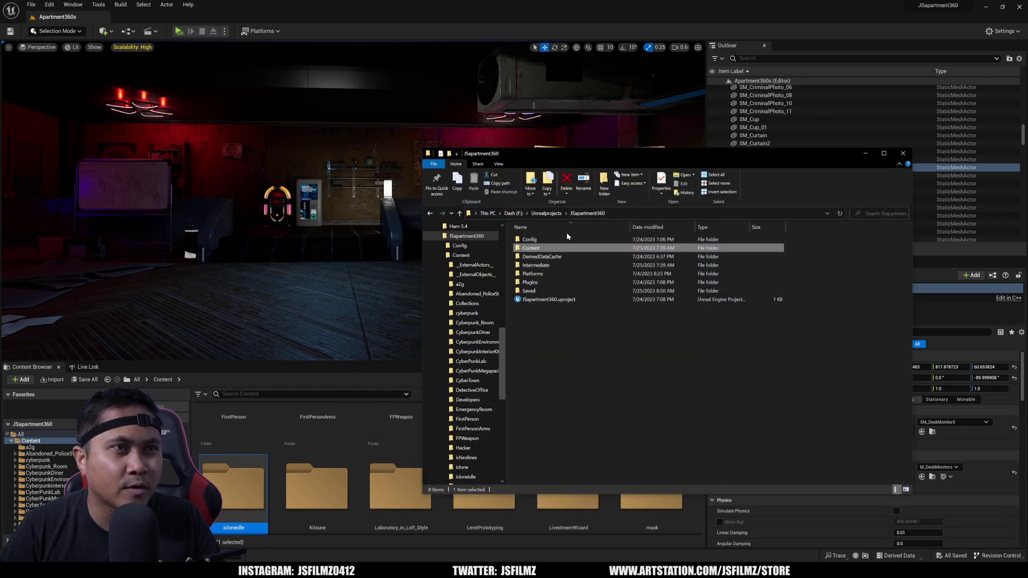
double_click(532, 282)
key("alt+Tab")
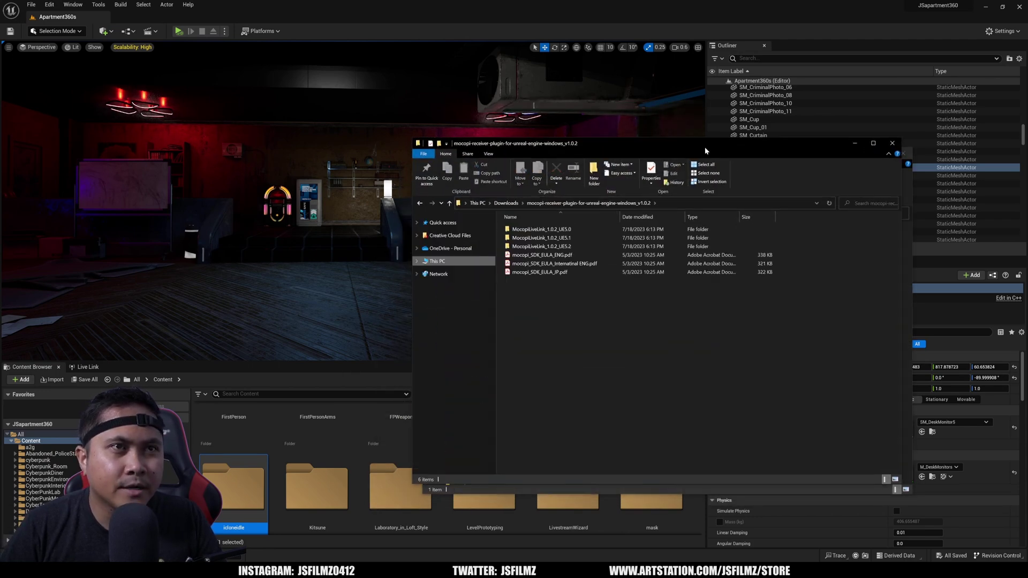
left_click_drag(707, 146, 376, 166)
left_click_drag(661, 157, 676, 161)
left_click(409, 168)
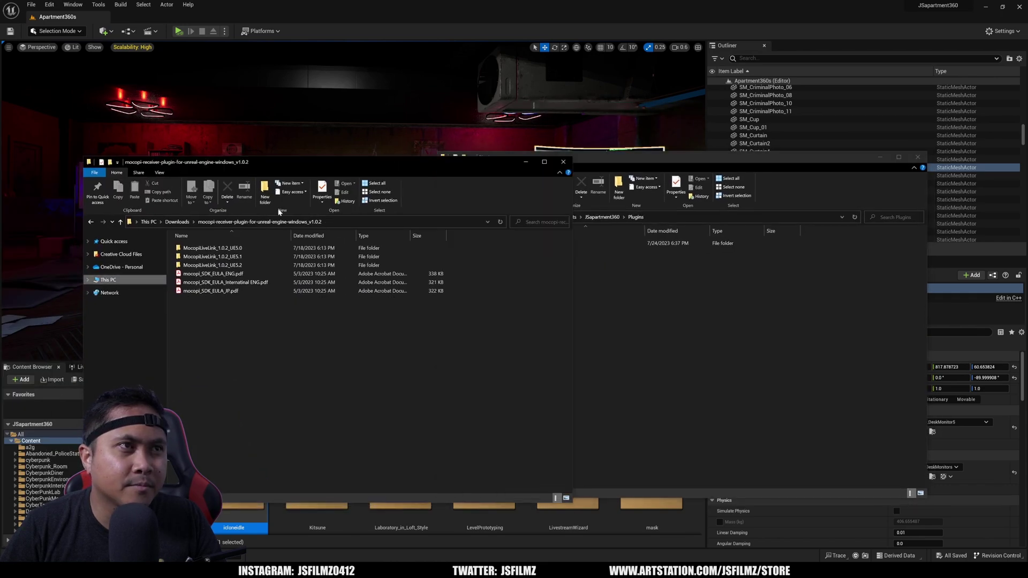
Copy the MocopiLiveLink folder from MocopiLiveLink_1.0.2_UE5.2 into the JSapartment360 project's Plugins folder.
double_click(226, 266)
left_click(207, 248)
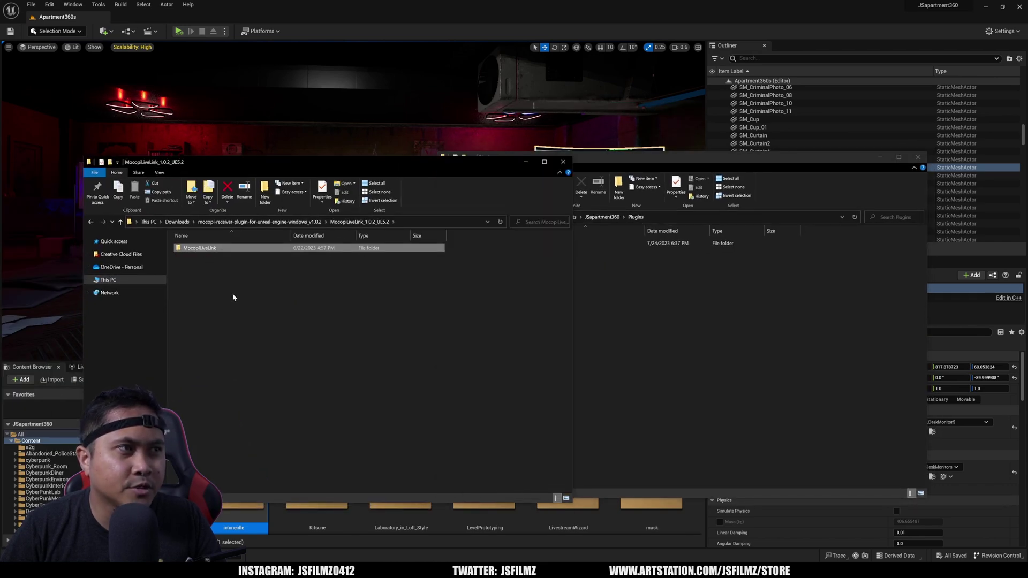
left_click(636, 342)
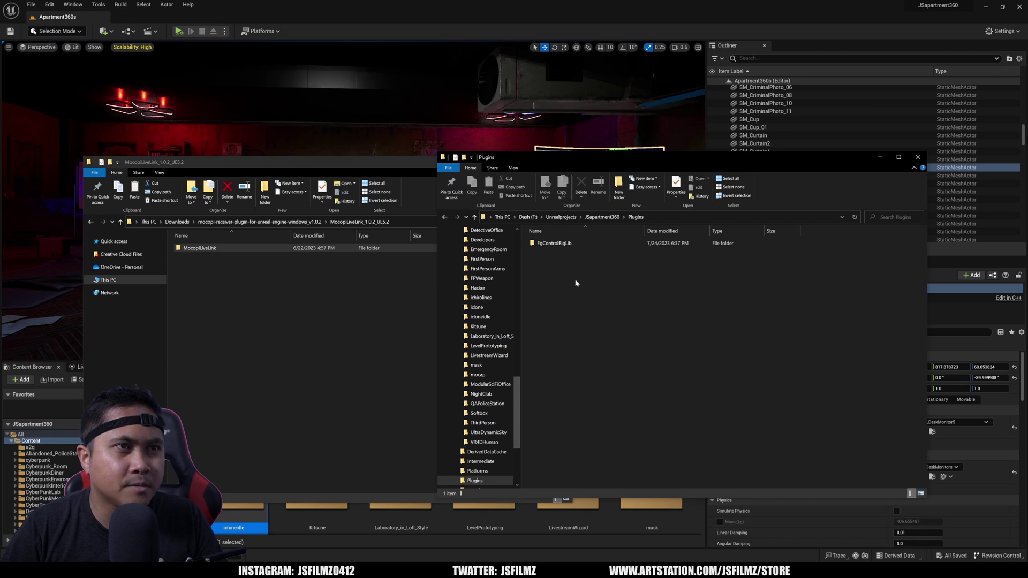
key("ctrl+v")
left_click(291, 289)
Switch back to Unreal Editor and check the Live Link entry among the virtual production windows.
left_click(367, 4)
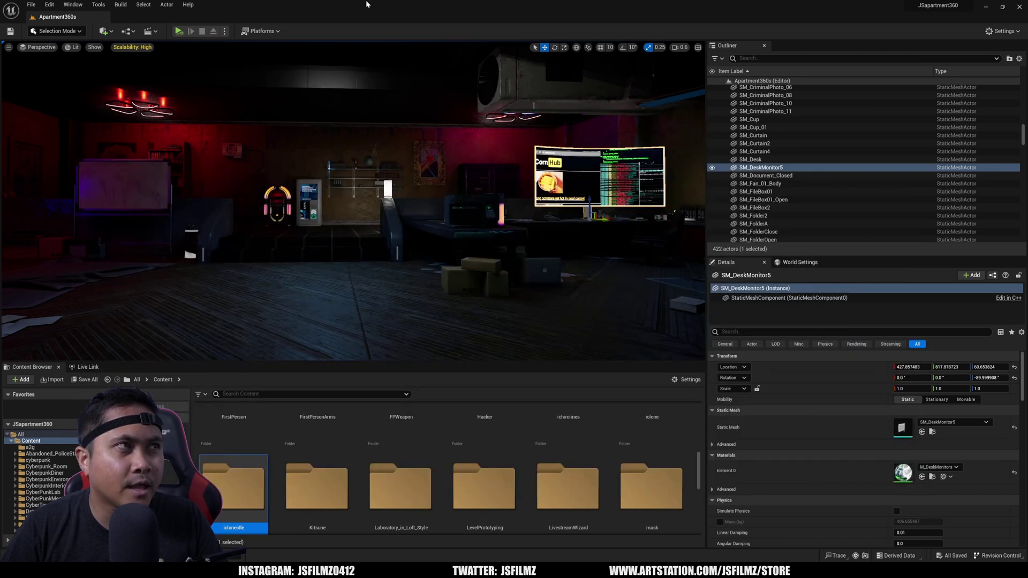
left_click(73, 4)
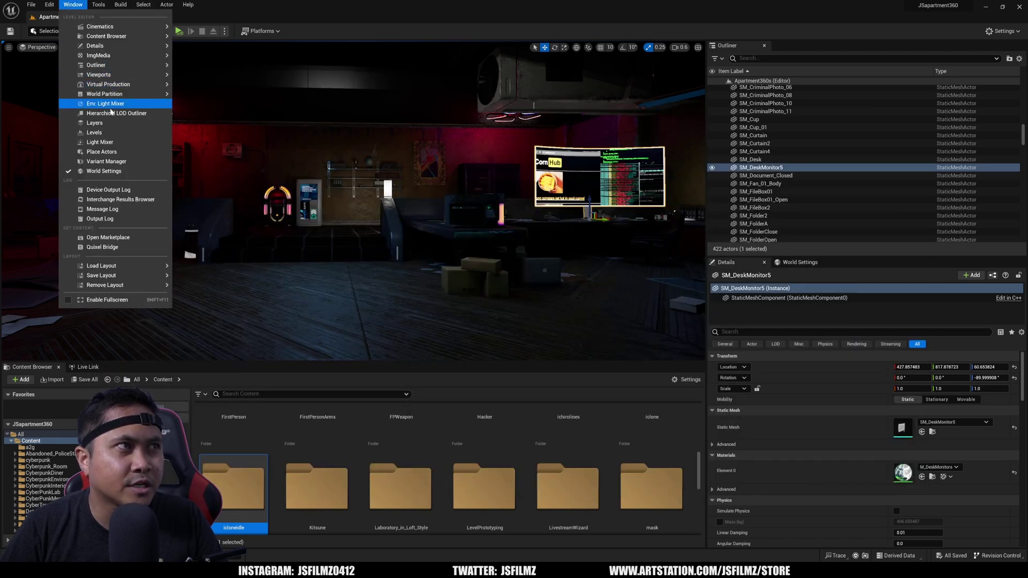
mouse_move(117, 80)
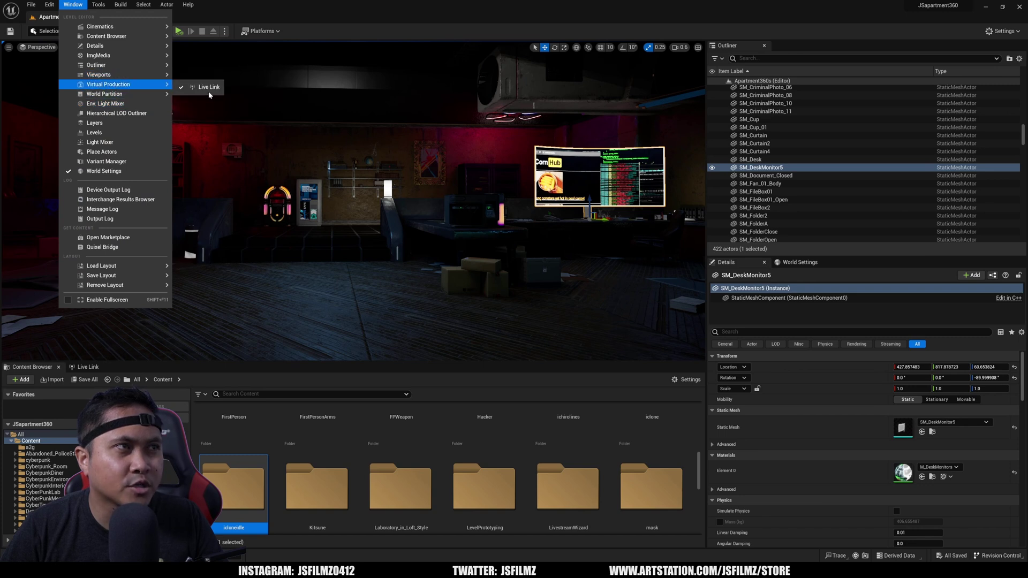
left_click(331, 19)
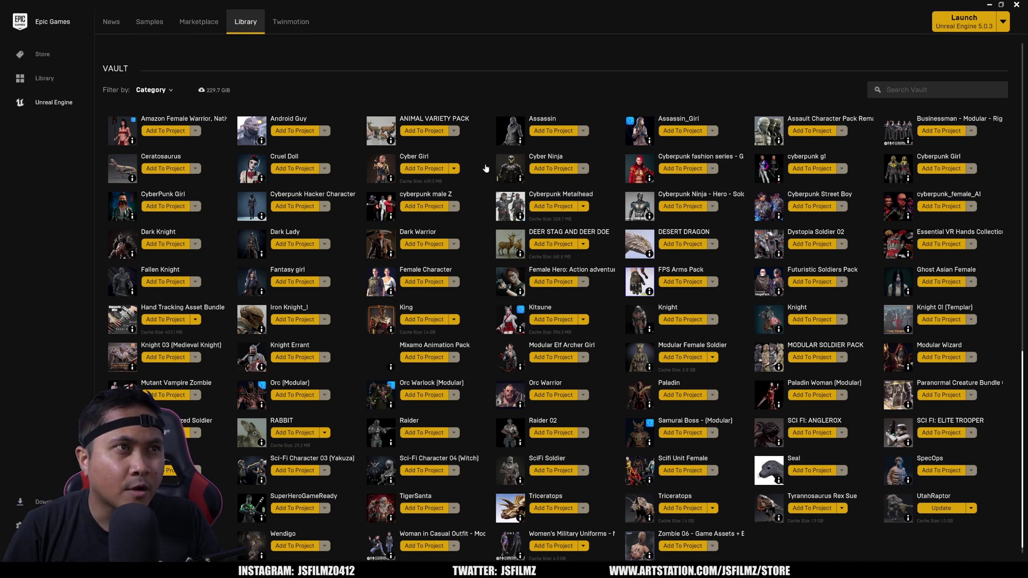
Add the Cyber Girl asset from the Epic Games vault to the JSapartment360 project, using asset version 5.1.
left_click(411, 169)
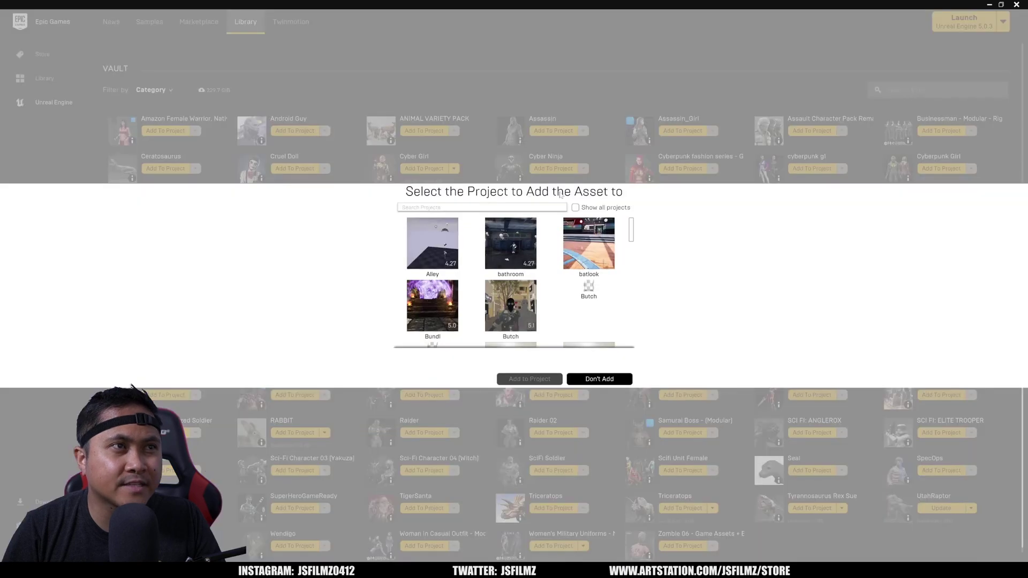
type("360")
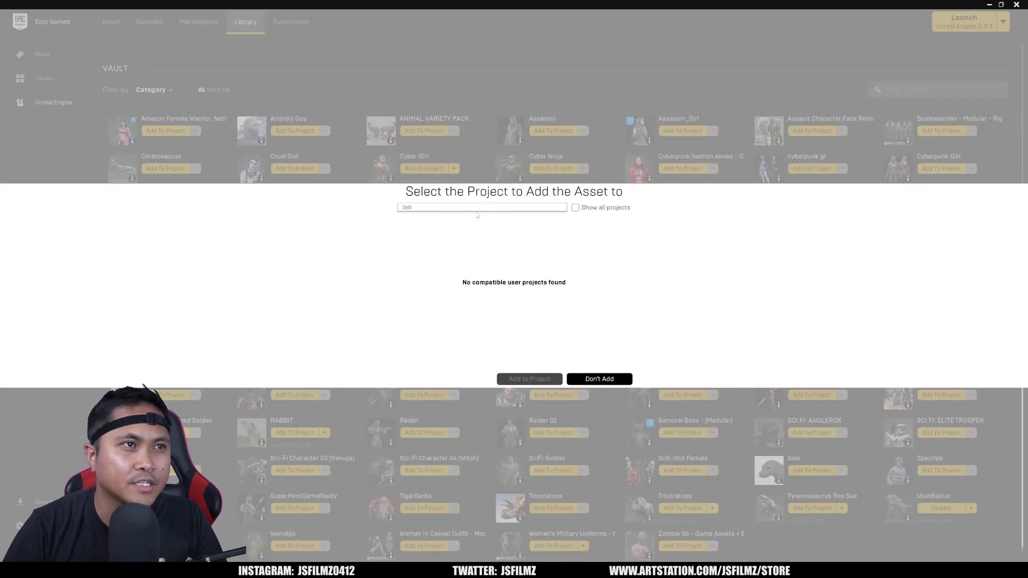
left_click(576, 208)
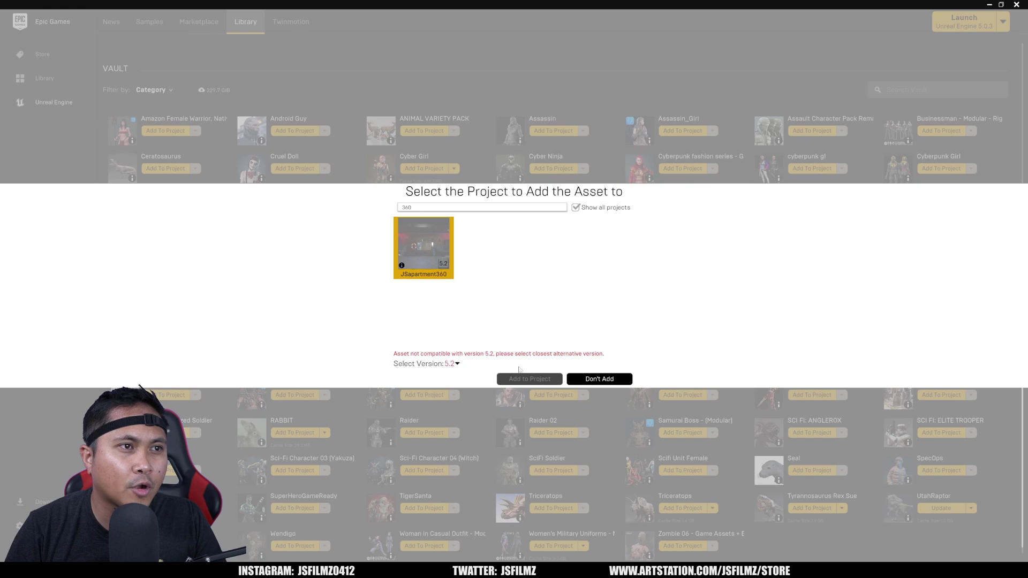
left_click(455, 365)
left_click(465, 489)
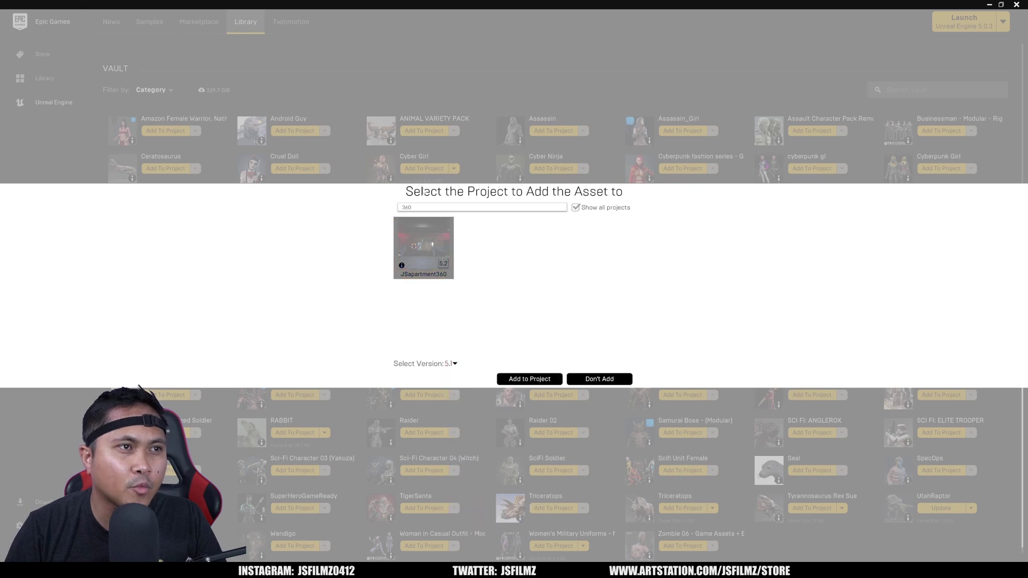
left_click(529, 379)
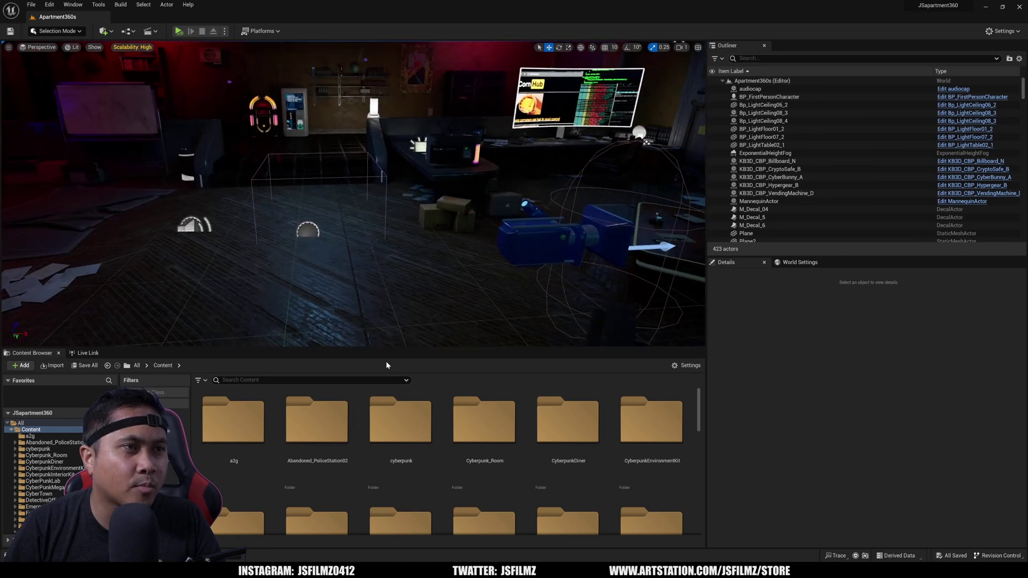
Show the Plugins folder in the Content Browser to check for the MocopiLiveLink content.
scroll(32, 497, "down", 5)
left_click(31, 498)
right_click_drag(449, 328, 423, 310)
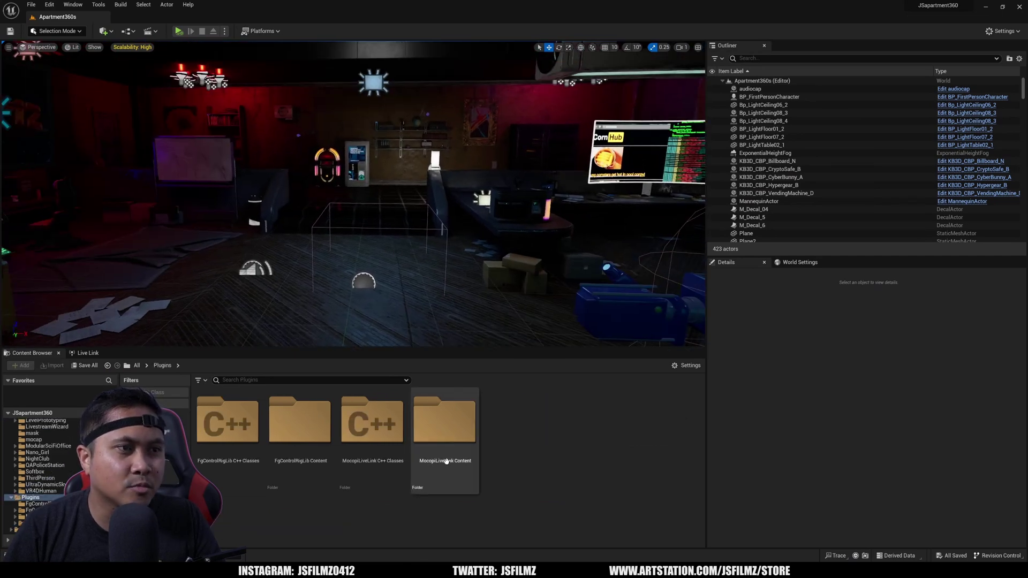
Turn on game view in the level viewport and lower the camera speed to 0.8.
right_click_drag(486, 275, 498, 258)
key("g")
scroll(486, 275, "down", 1)
key("s")
key("q")
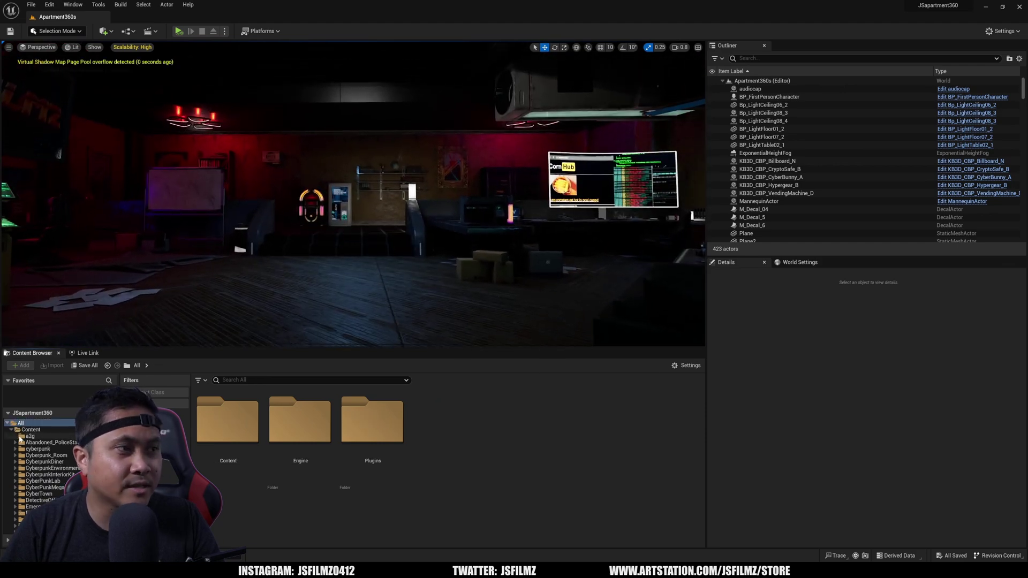
Add the Third Person blueprint content pack to the project's Content folder.
left_click(33, 429)
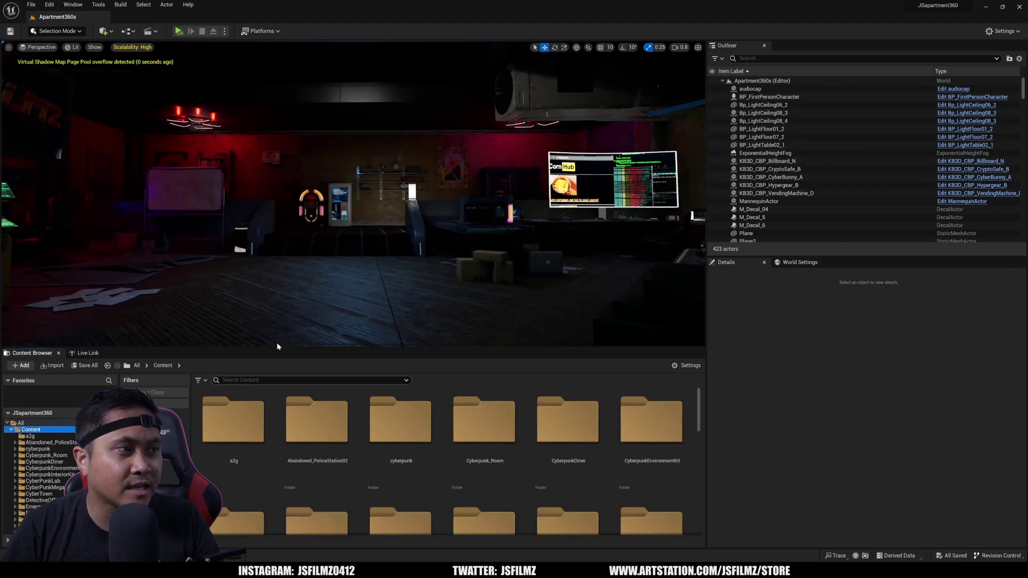
left_click(21, 365)
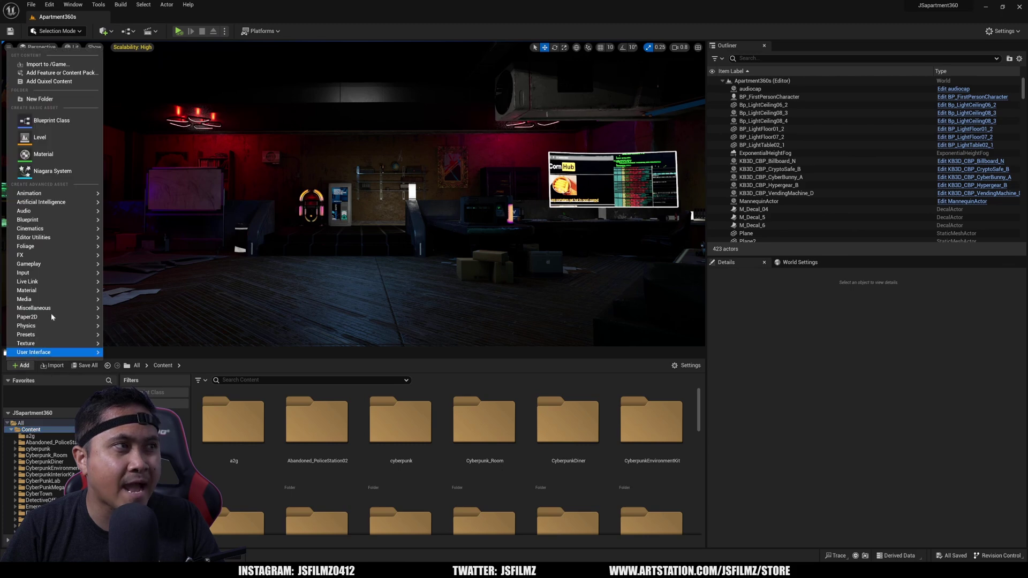
left_click(60, 74)
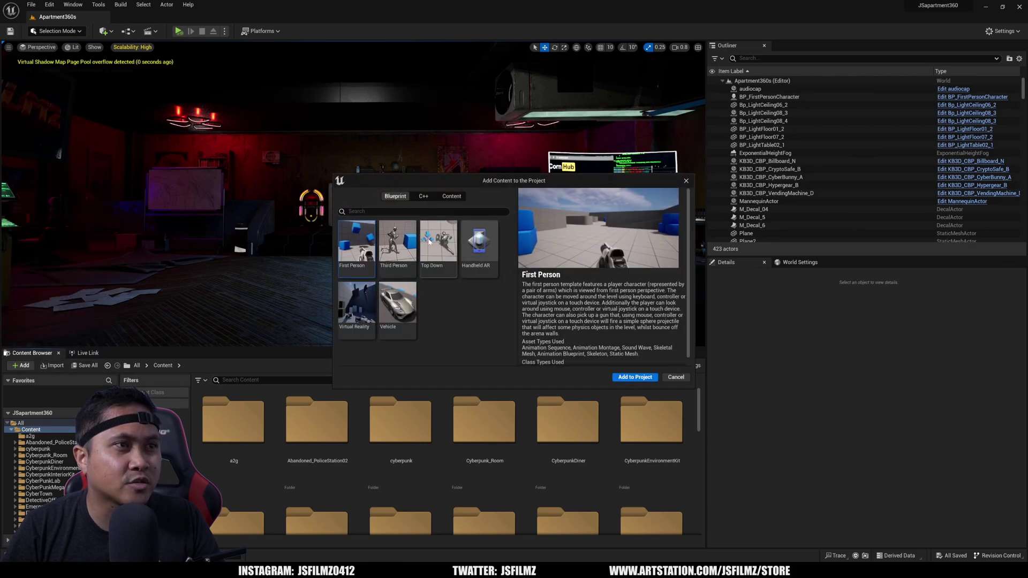
left_click(397, 247)
left_click(641, 381)
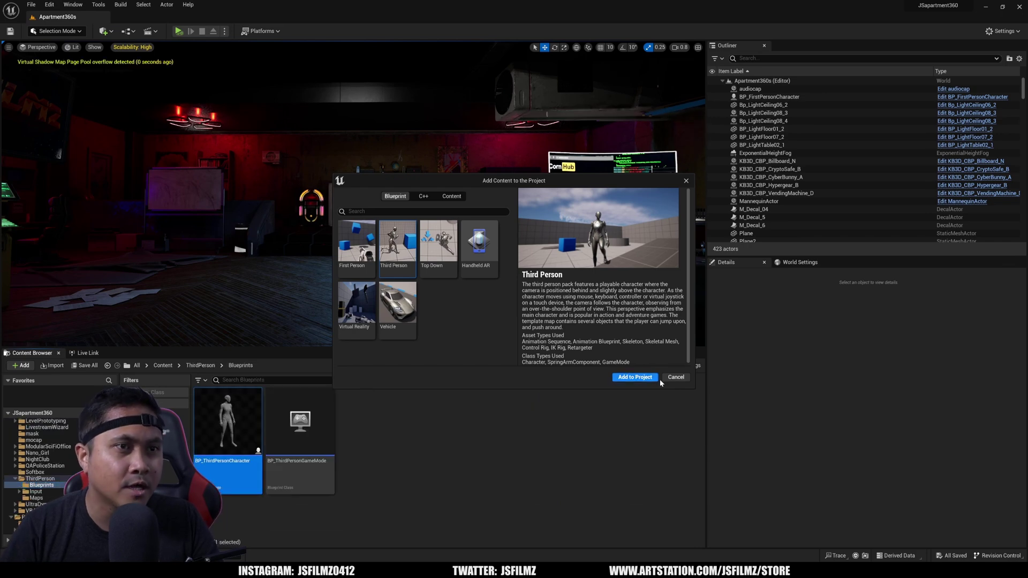
left_click(676, 378)
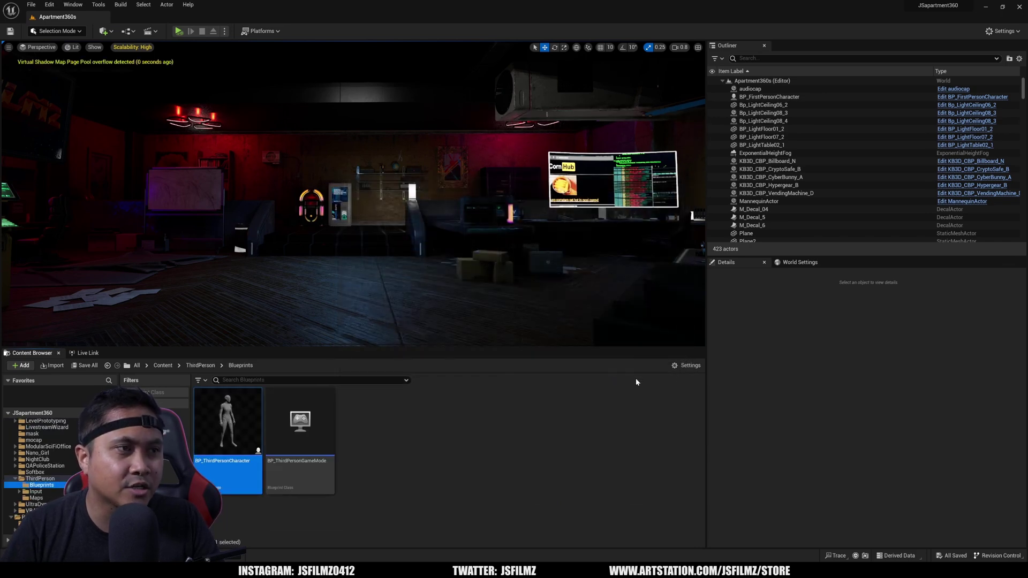
Open the Mesh folder inside Nano_Girl in the project's Content folder.
left_click(163, 366)
left_click_drag(274, 348, 280, 338)
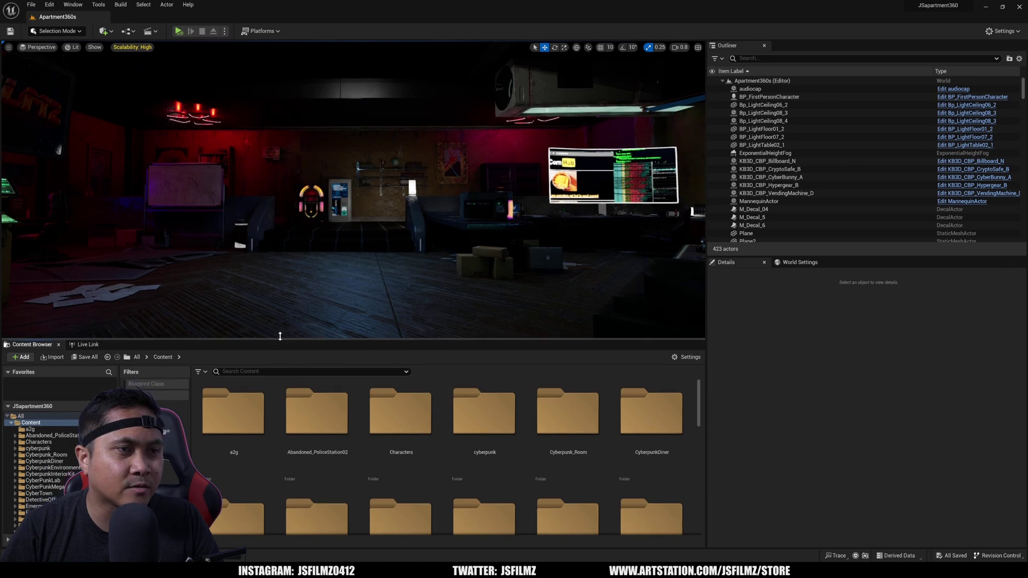
left_click_drag(700, 405, 700, 412)
scroll(700, 410, "down", 2)
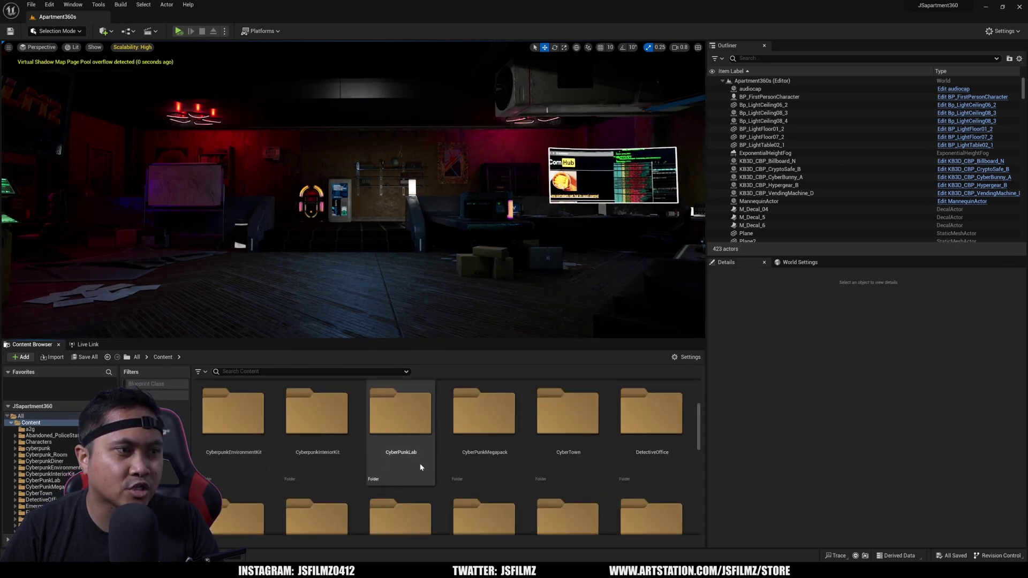
scroll(316, 464, "up", 1)
scroll(535, 455, "down", 5)
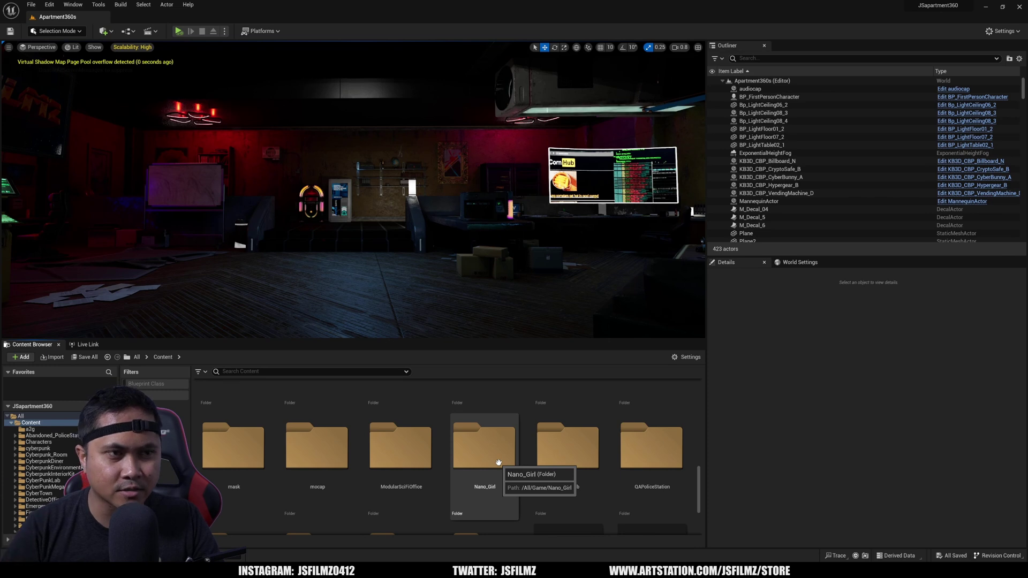
double_click(498, 463)
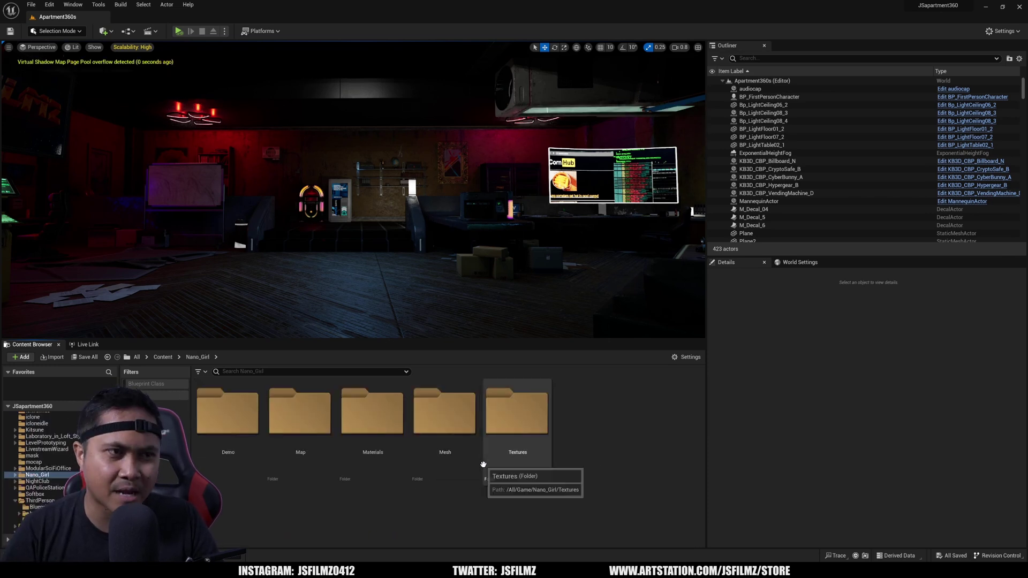
double_click(460, 450)
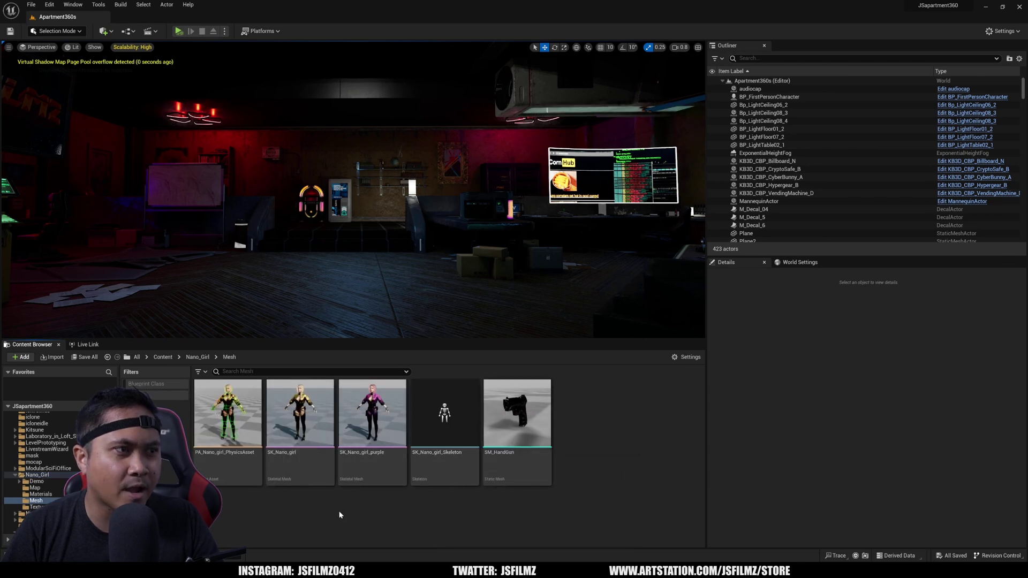
Preview the SK_Nano_girl_purple skeletal mesh in its editor and close it again.
left_click(379, 472)
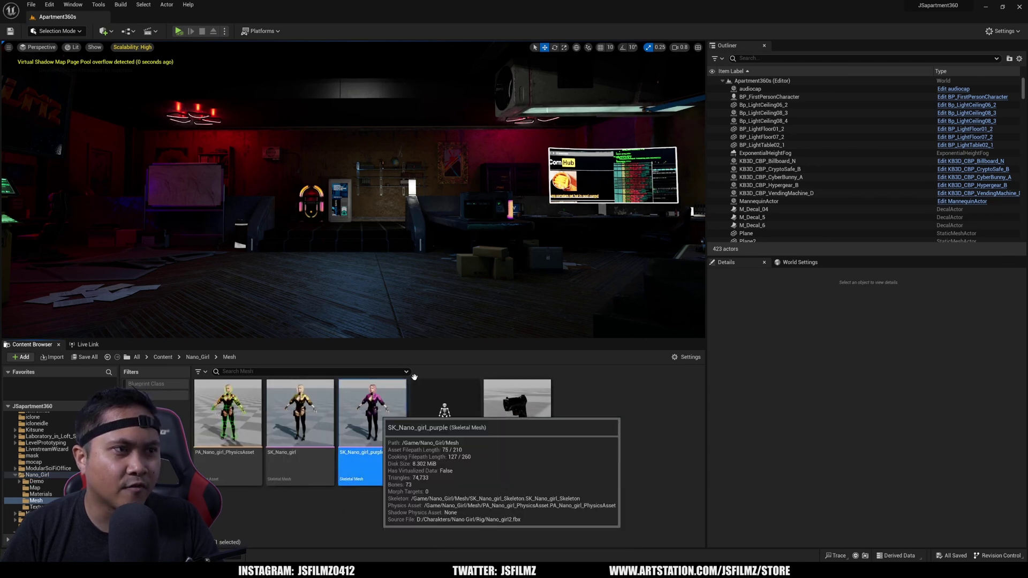
double_click(360, 416)
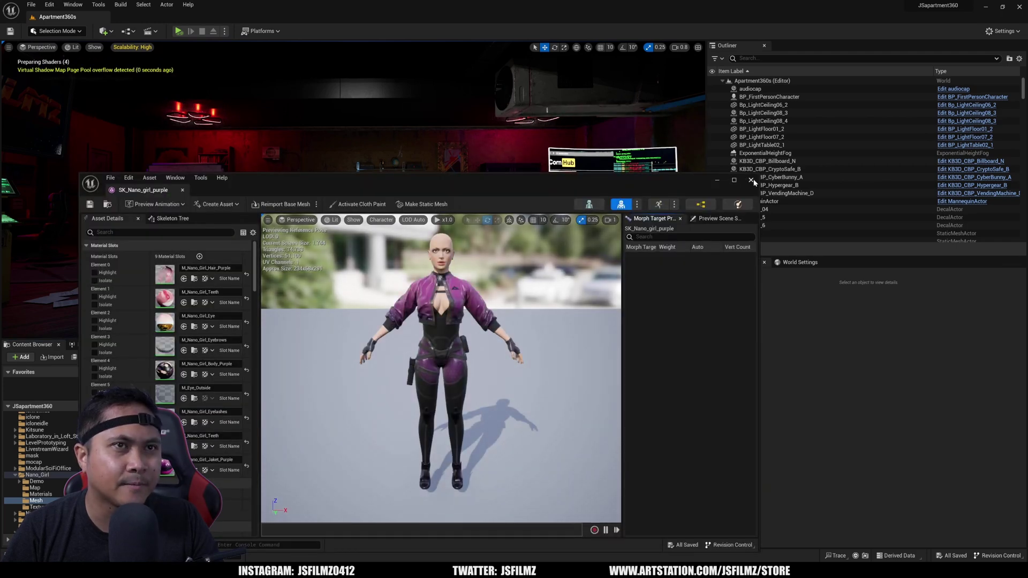
left_click(750, 180)
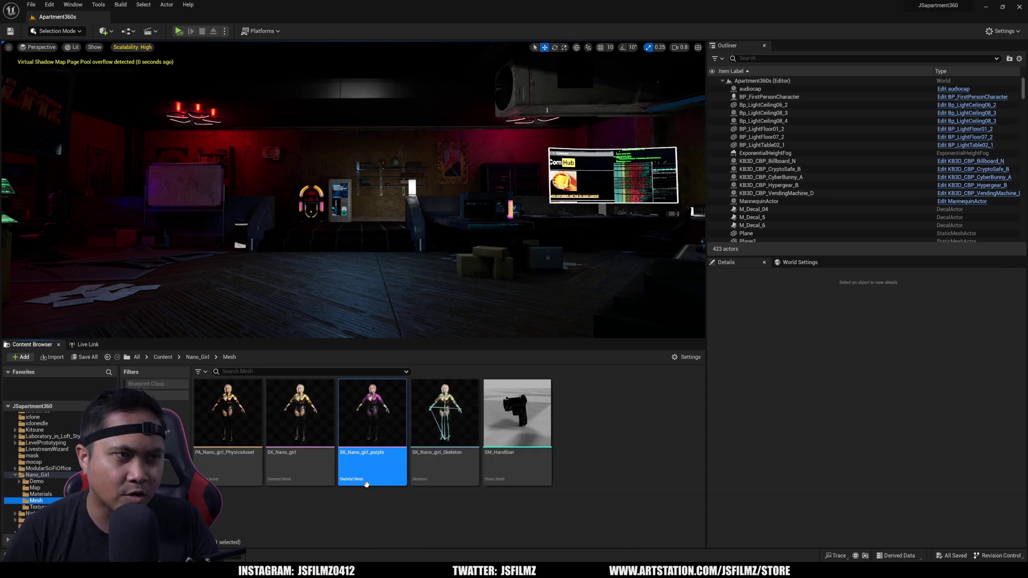
Assign SK_Mannequin_Skeleton from the Mannequin_UE4 folder to SK_Nano_girl_purple, merging all listed extra bones, and open the mesh.
right_click(369, 415)
mouse_move(427, 198)
left_click(519, 214)
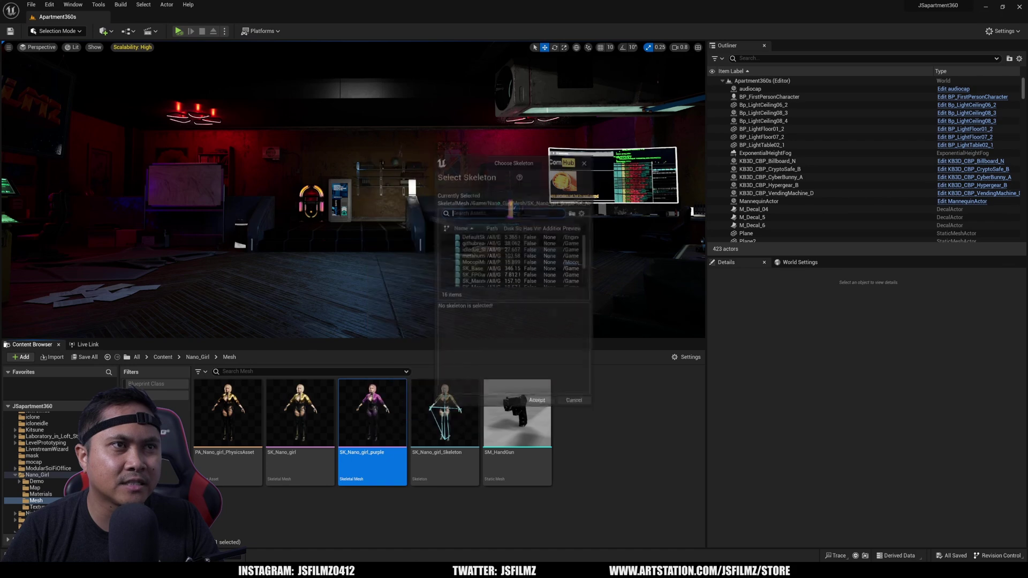
left_click_drag(433, 201, 192, 202)
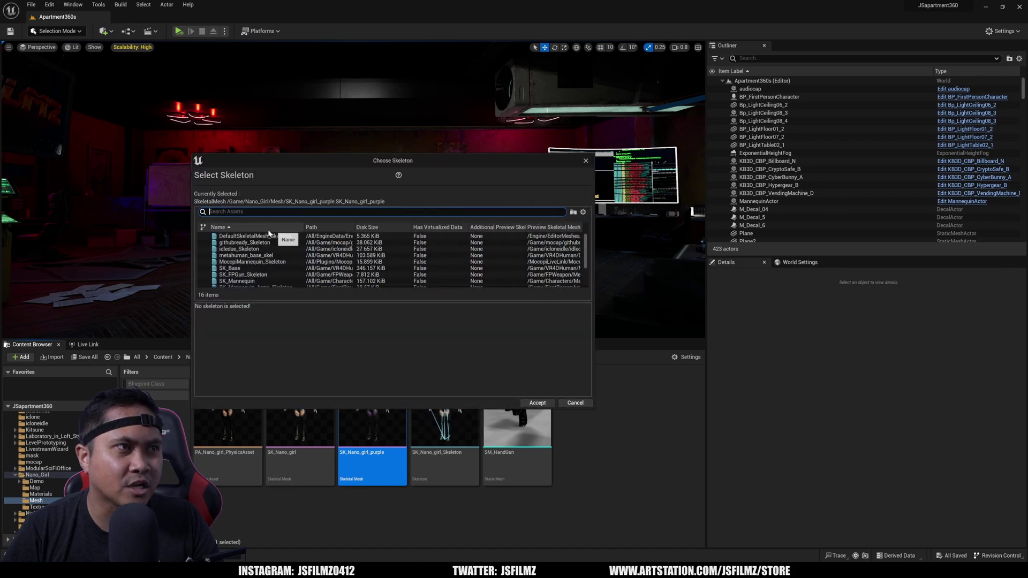
type("ue4")
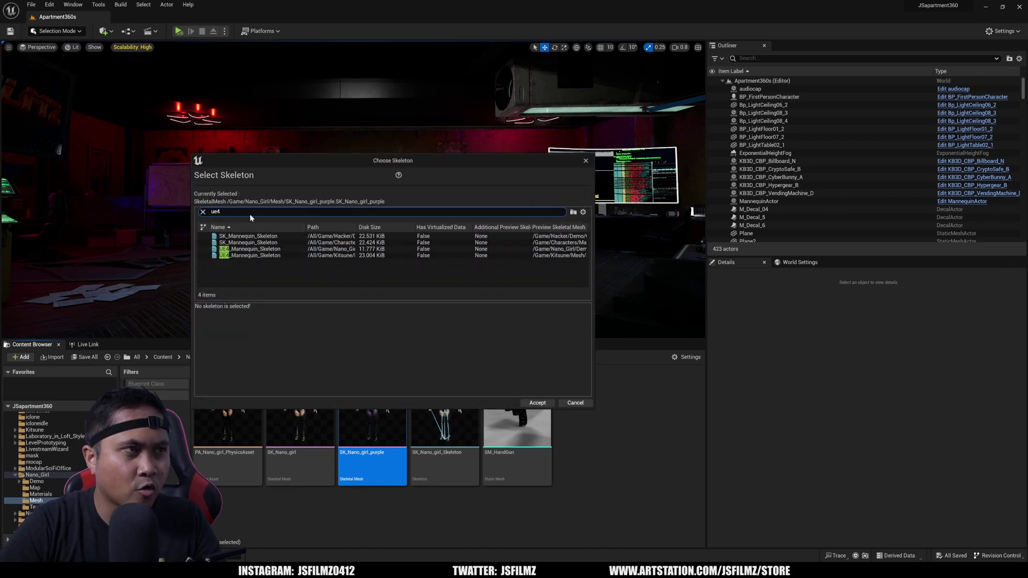
left_click(260, 242)
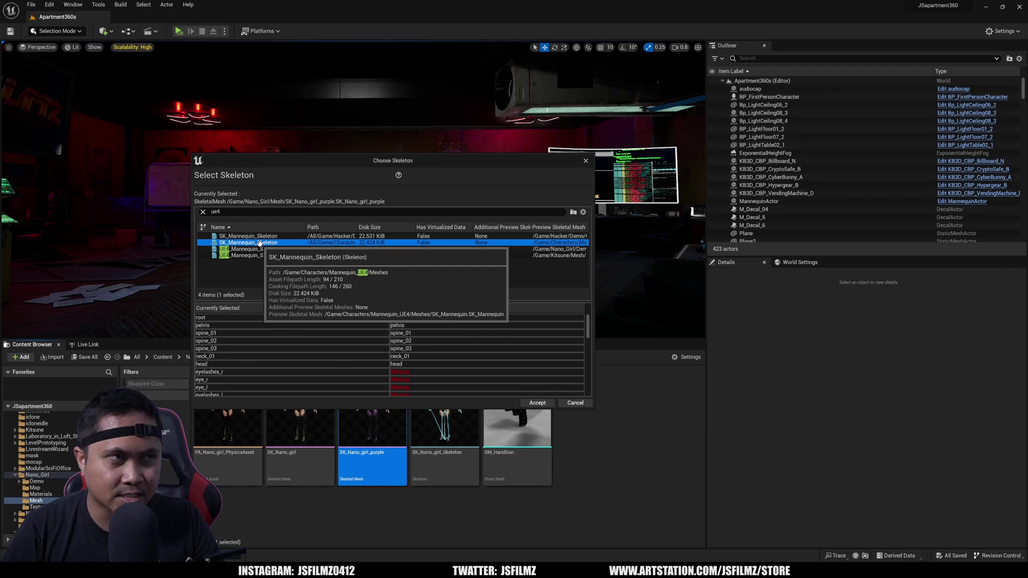
left_click(537, 403)
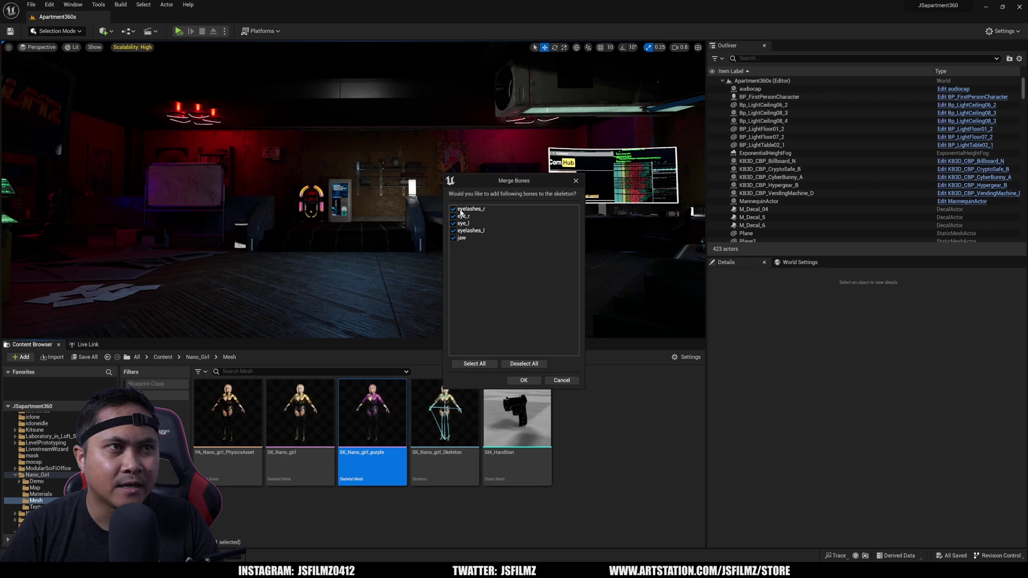
left_click(523, 380)
double_click(382, 409)
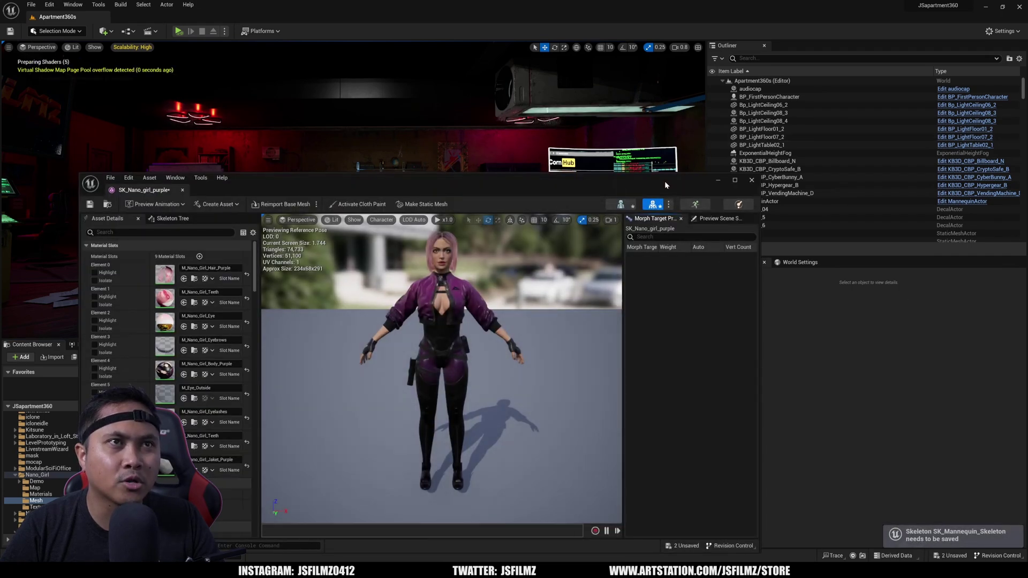
Open the skeleton assigned to SK_Nano_girl_purple and show the retargeting options in its skeleton tree.
left_click(620, 204)
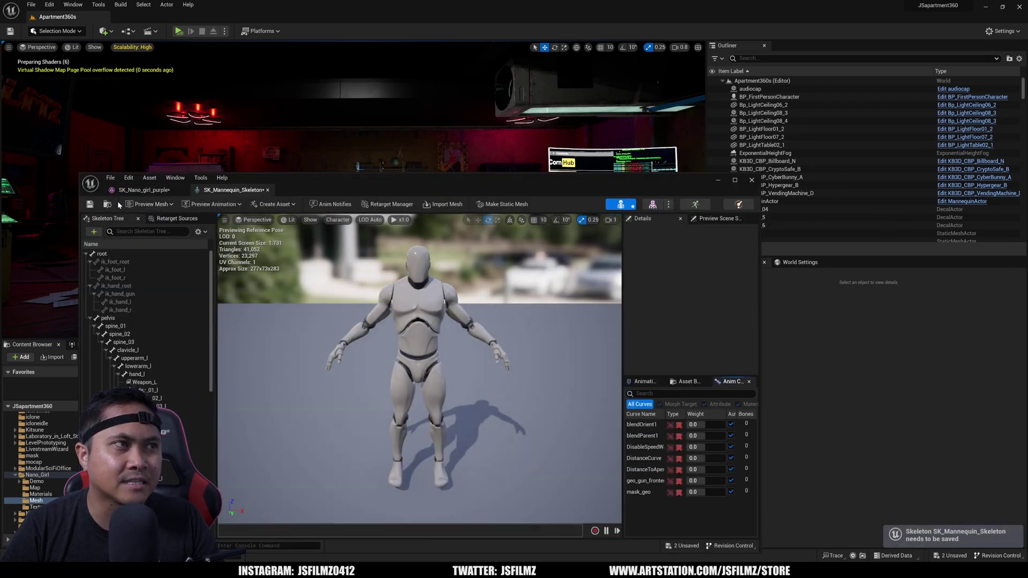
left_click_drag(681, 189, 668, 148)
left_click(193, 191)
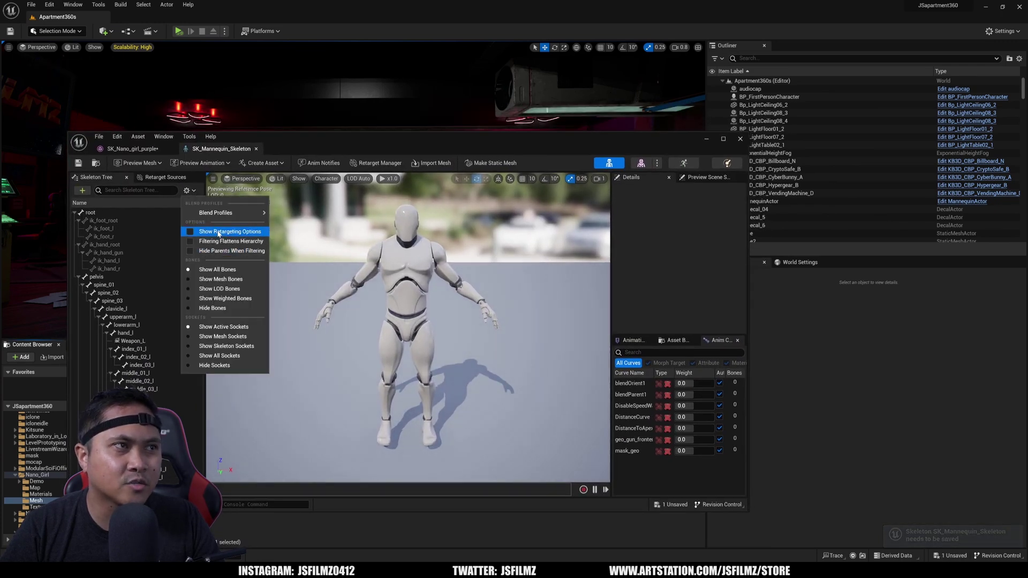
left_click(214, 232)
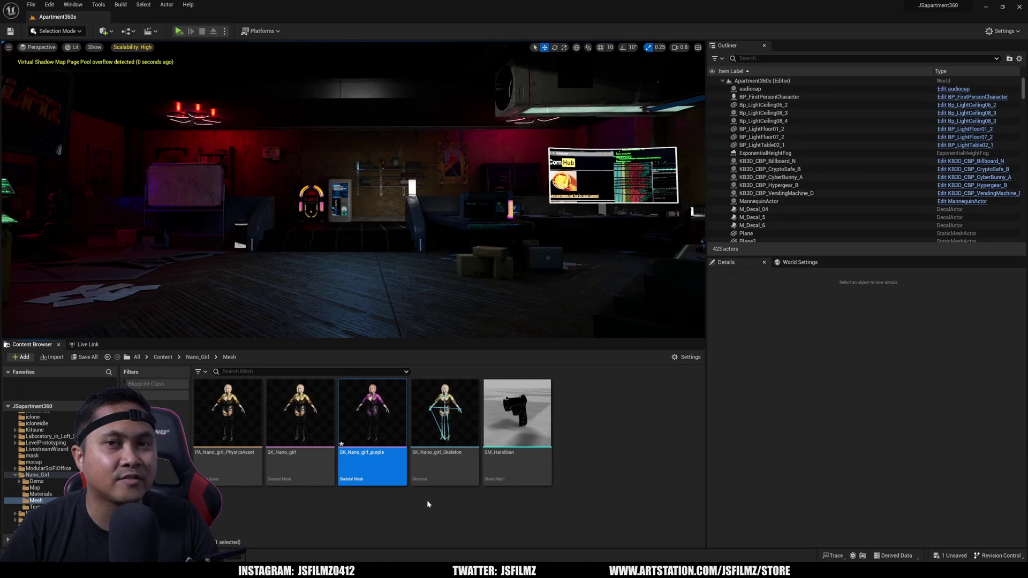
Create an animation blueprint named purpleanimbp from the SK_Nano_girl_purple mesh, and open it briefly to check it.
right_click(365, 433)
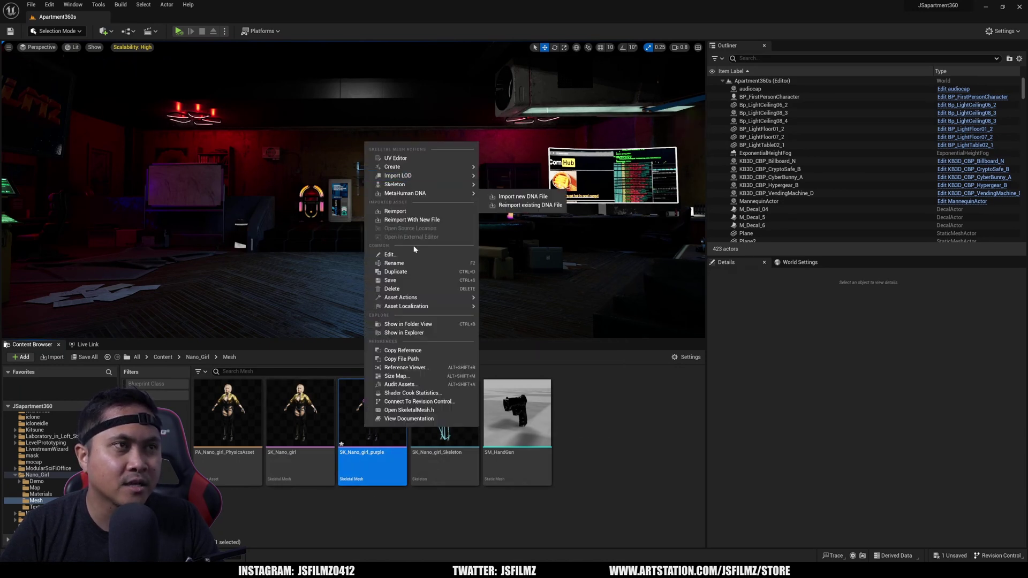
mouse_move(474, 170)
left_click(515, 197)
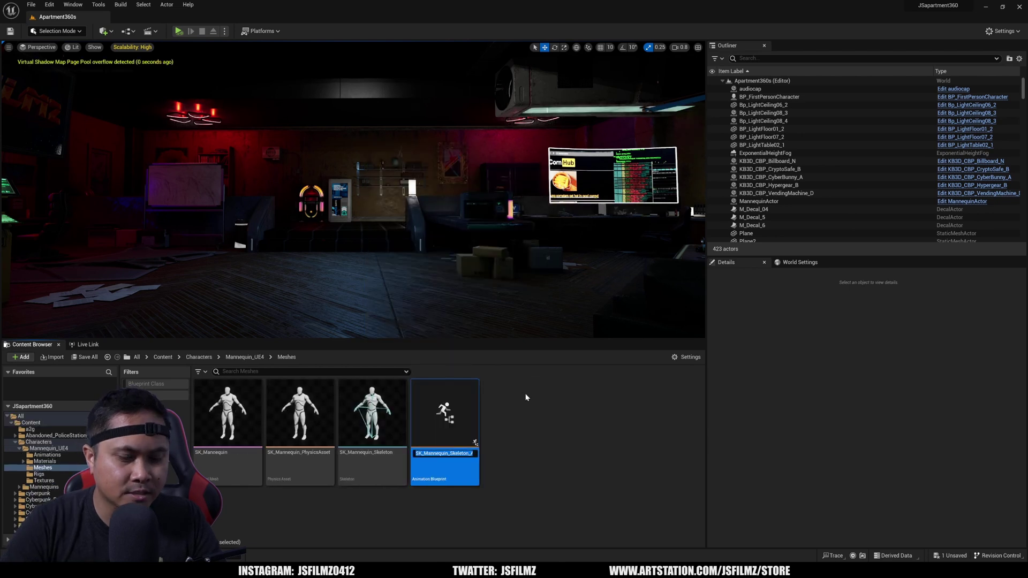
type("purple")
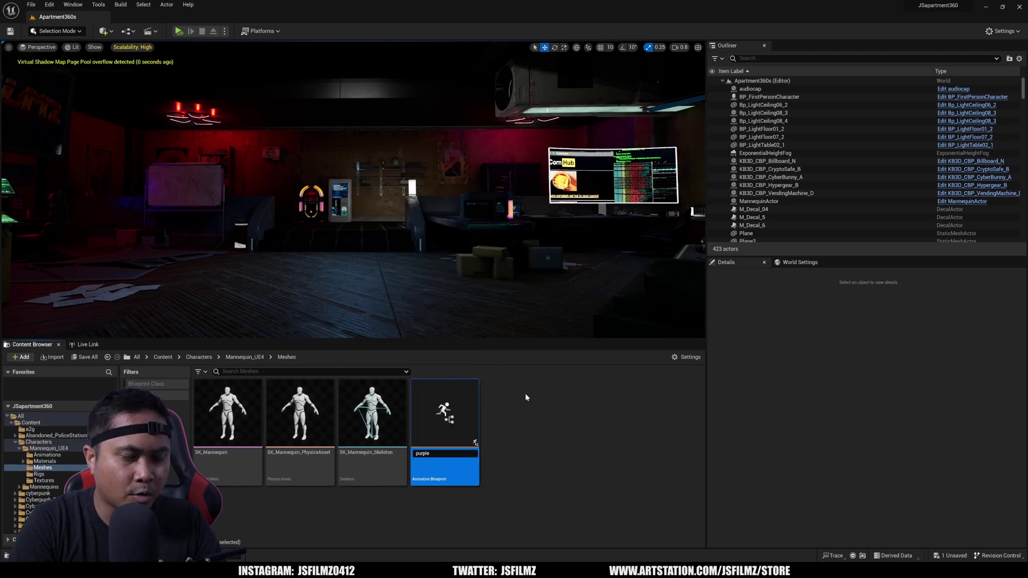
type("animbp")
key("Return")
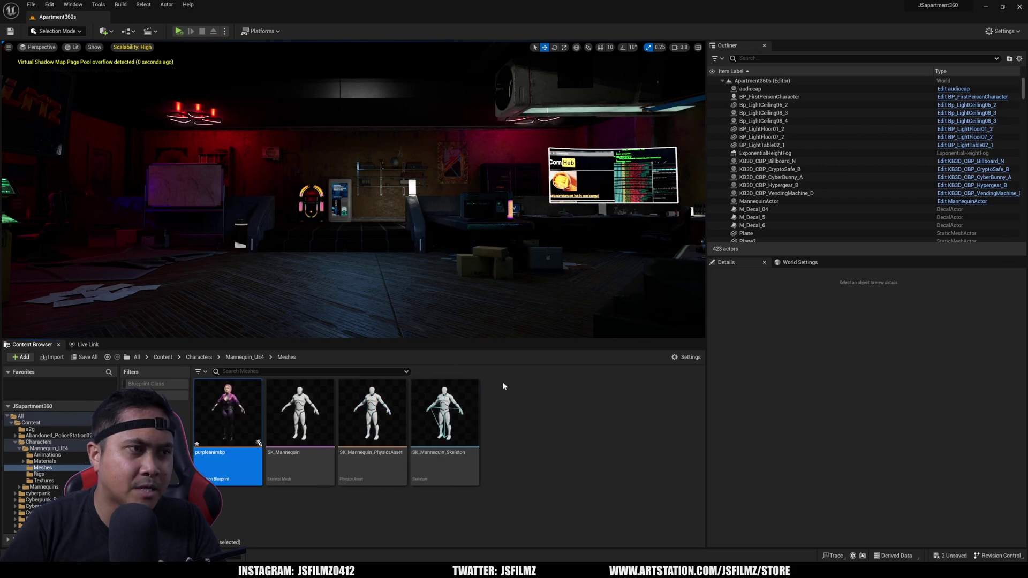
double_click(228, 417)
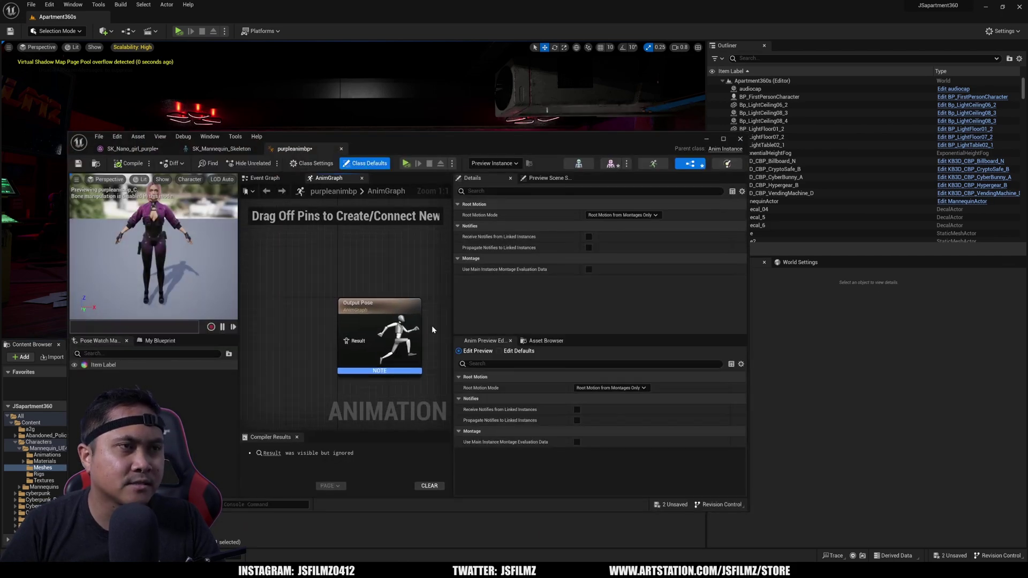
left_click(707, 140)
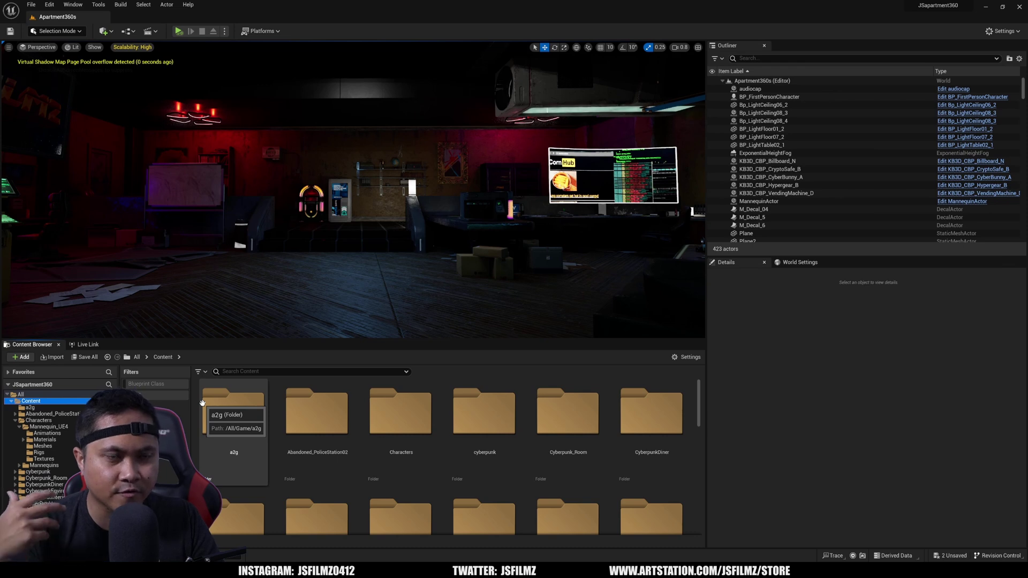
Open the Rigs folder inside Characters > Mannequin_UE4 in the project's Content folder.
double_click(402, 423)
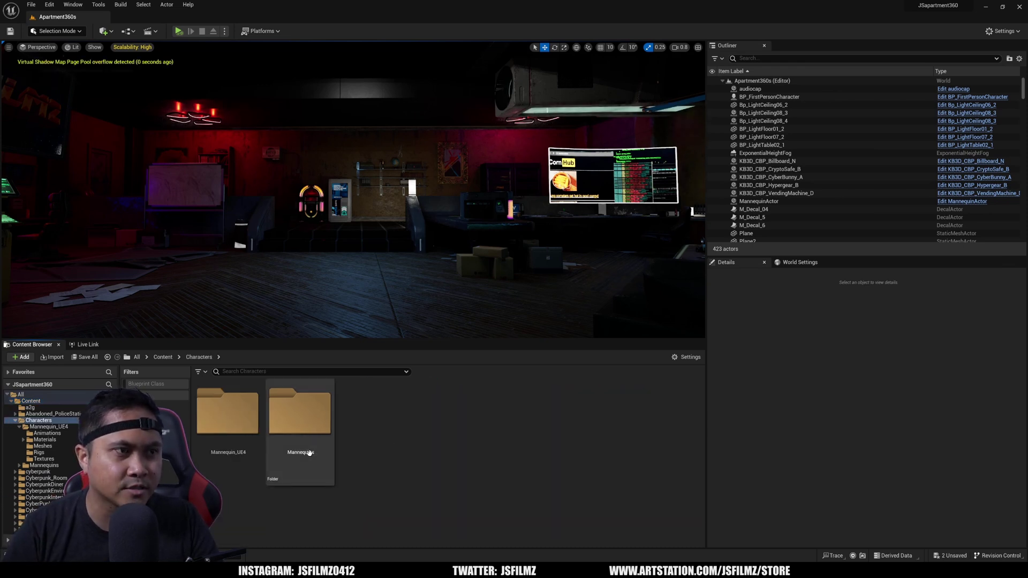
double_click(227, 417)
double_click(439, 420)
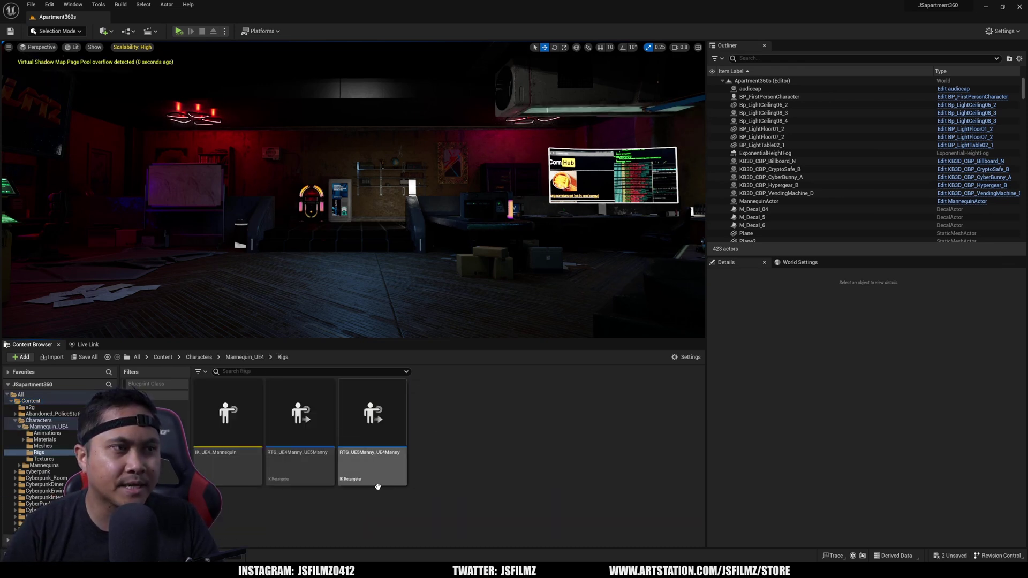
Duplicate the IK_UE4_Mannequin IK rig and name the copy IK_Purplerig.
right_click(226, 462)
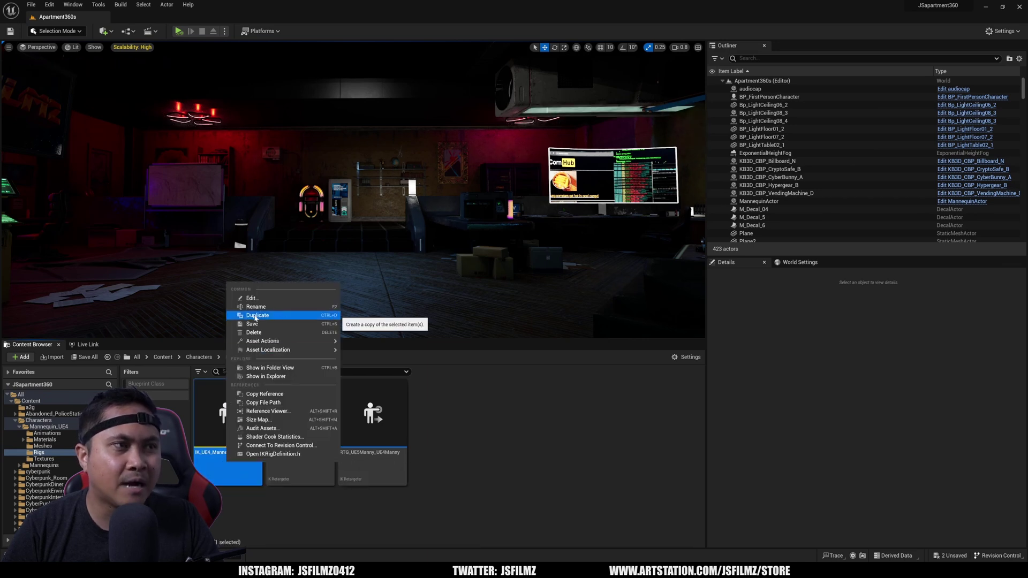
left_click(273, 313)
left_click(332, 492)
left_click(316, 452)
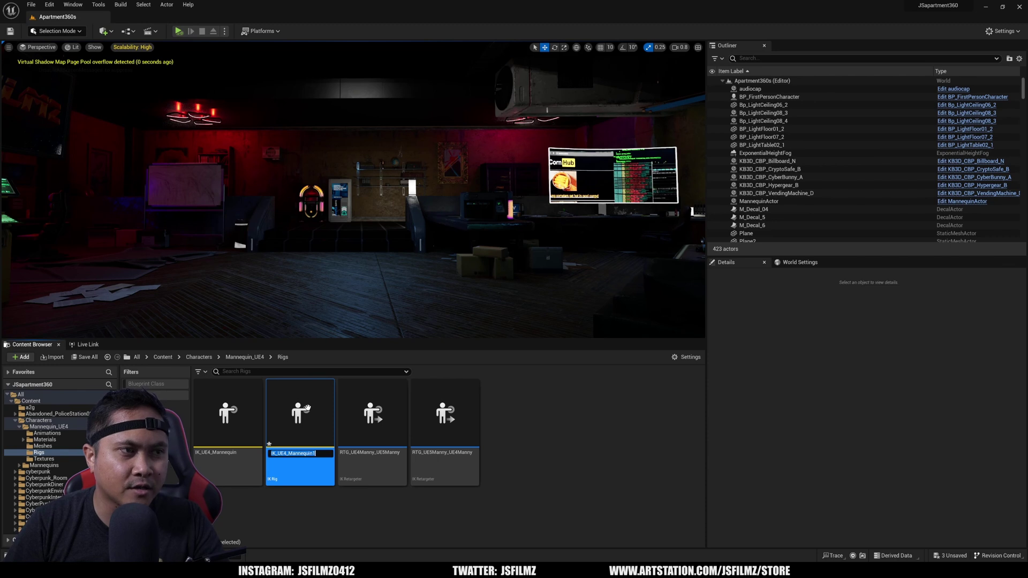
key("Right")
key("BackSpace")
key("BackSpace")
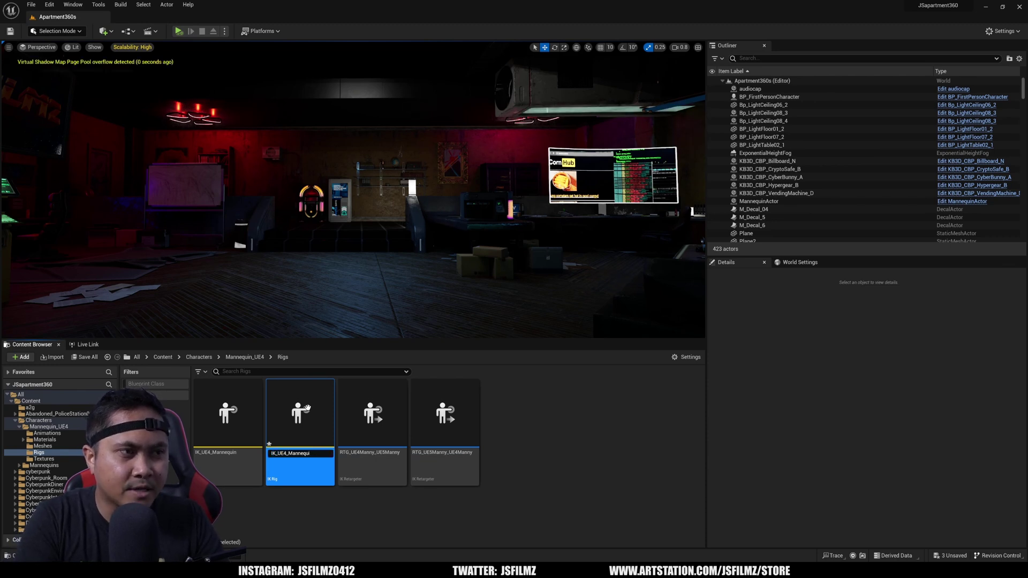
key("BackSpace")
key("BackSpace")
key("BackSpace")
key("BackSpace")
key("BackSpace")
key("BackSpace")
key("BackSpace")
key("BackSpace")
key("BackSpace")
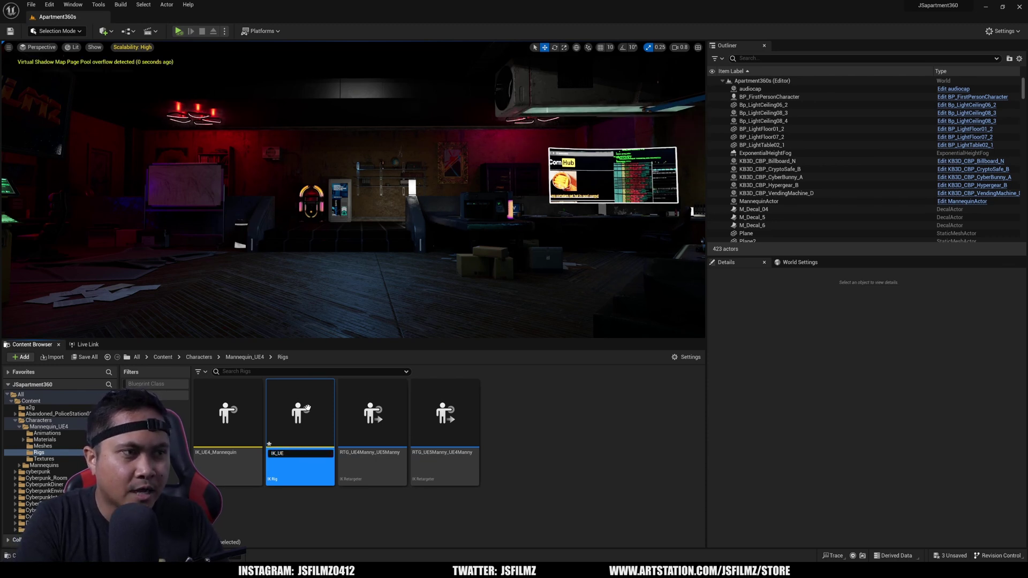
type("Purplerig")
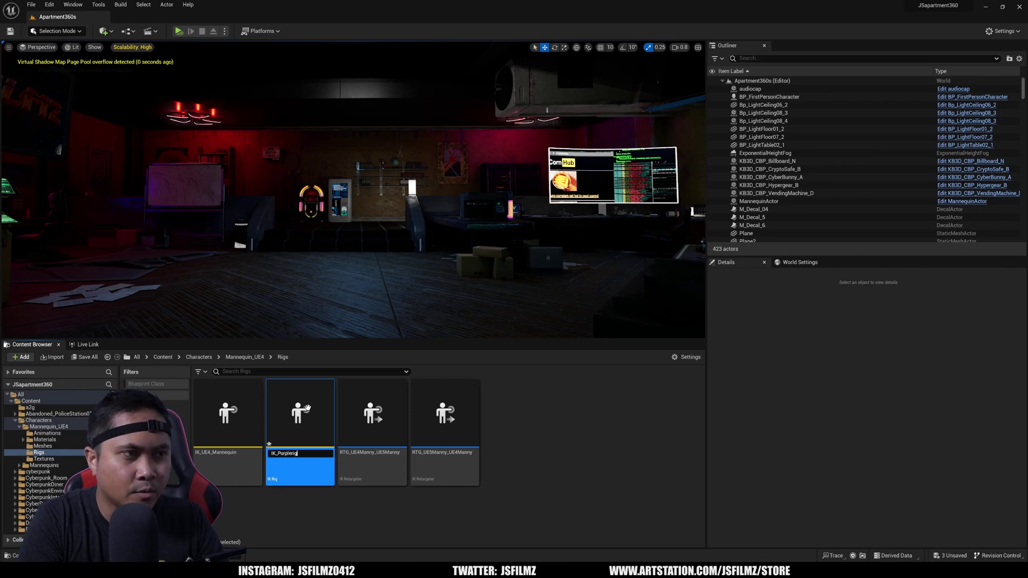
key("Return")
Open IK_Purplerig and set its preview skeletal mesh to SK_Nano_girl_purple.
double_click(217, 415)
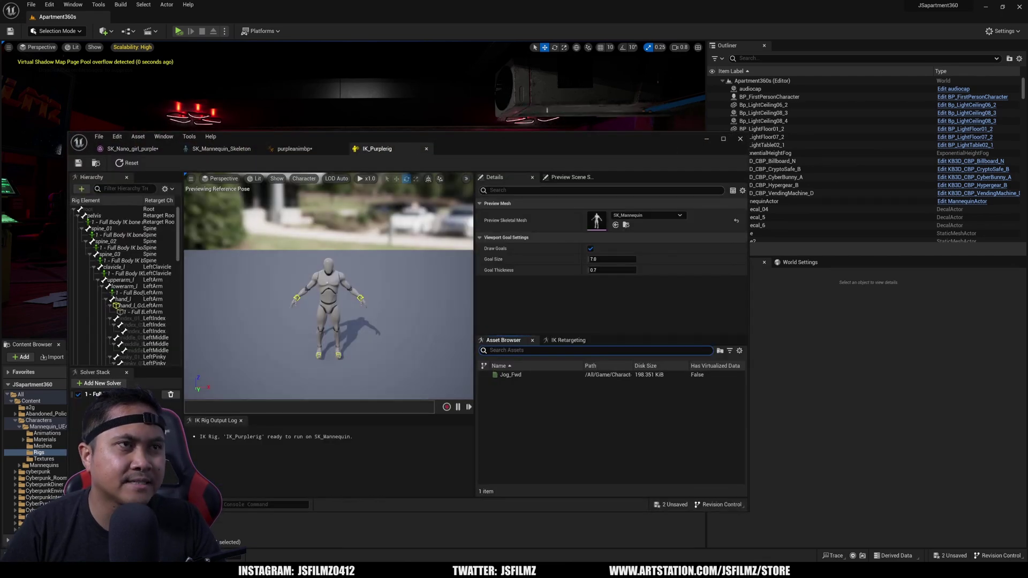
left_click(634, 215)
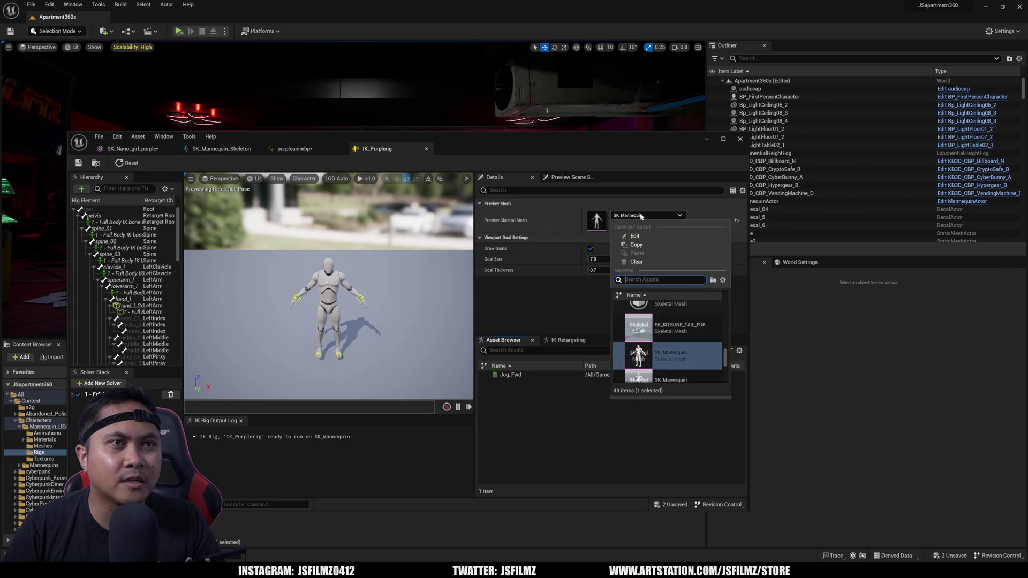
type("naop")
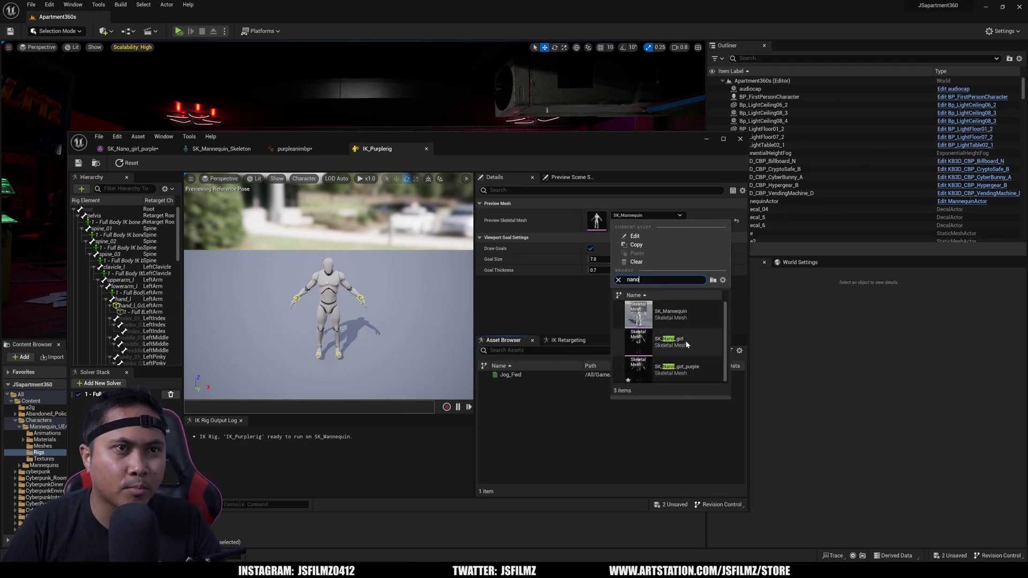
left_click(675, 375)
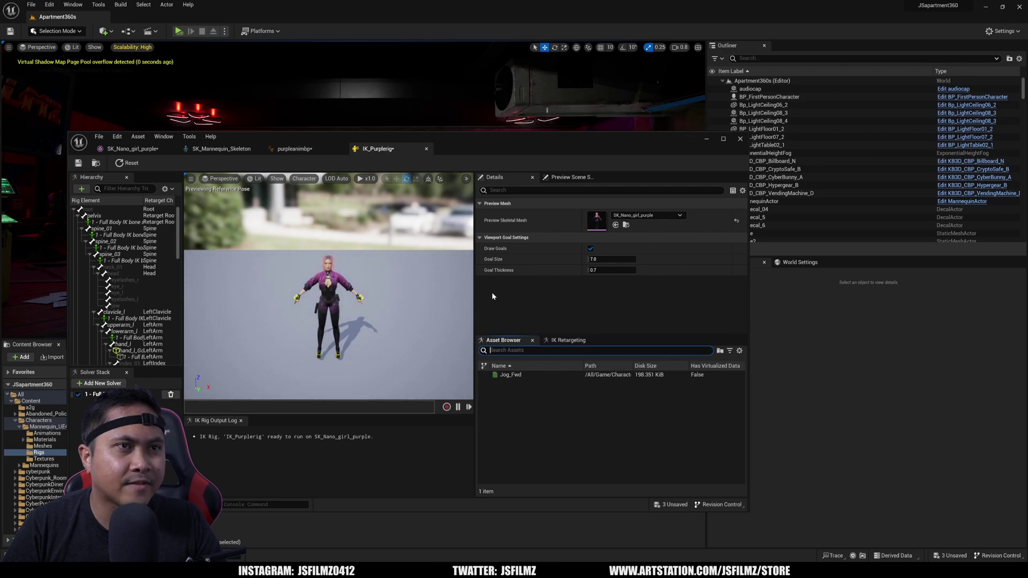
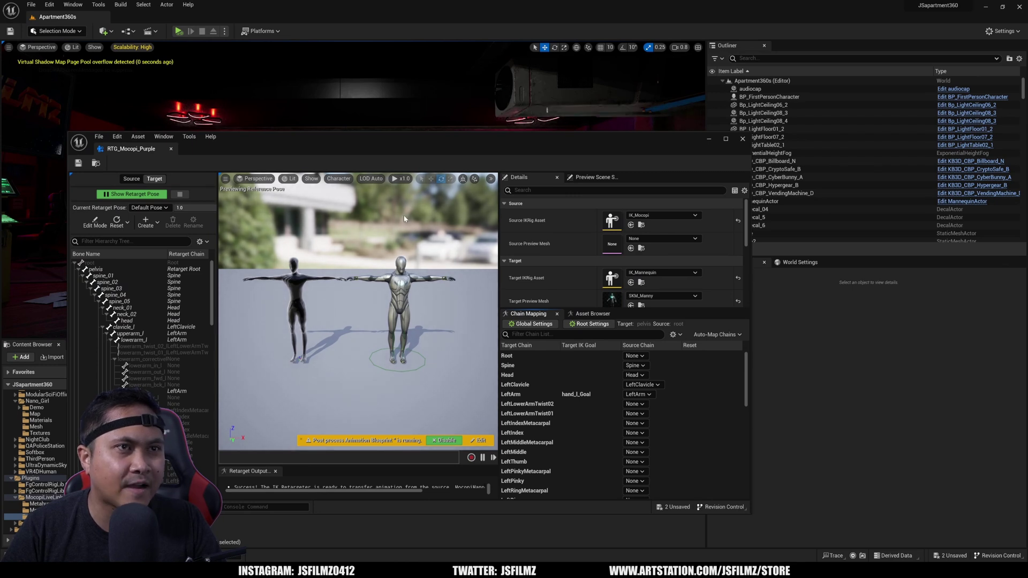
Set the target IK rig asset of RTG_Mocopi_Purple to IK_Purplerig.
left_click_drag(605, 146, 628, 127)
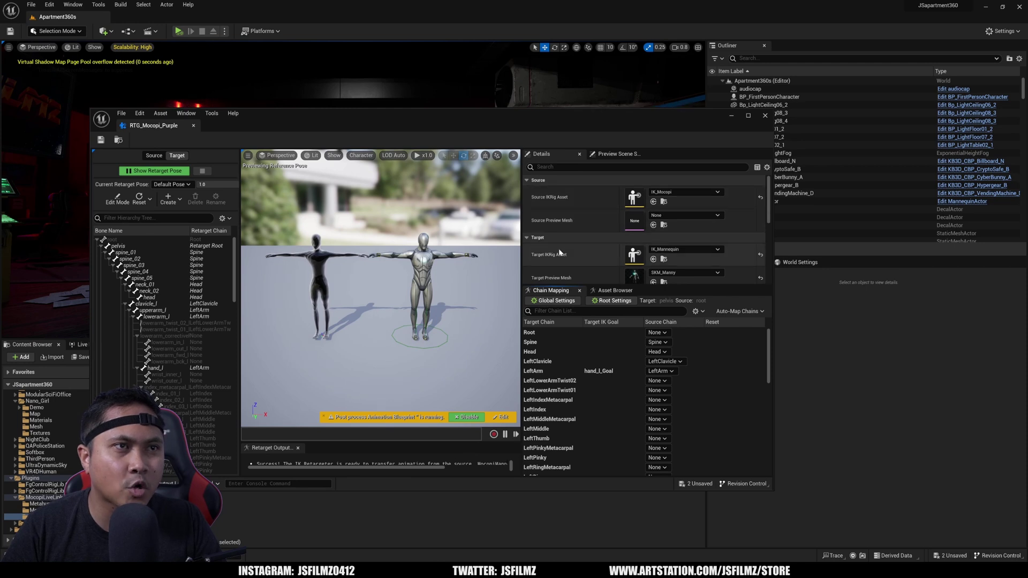
left_click(695, 249)
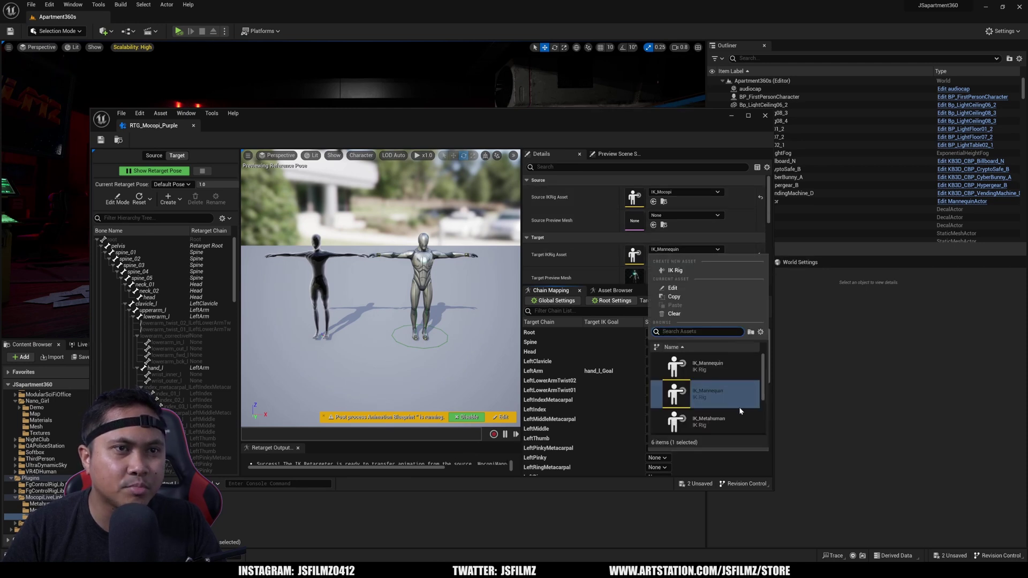
scroll(764, 412, "down", 1)
scroll(765, 412, "down", 2)
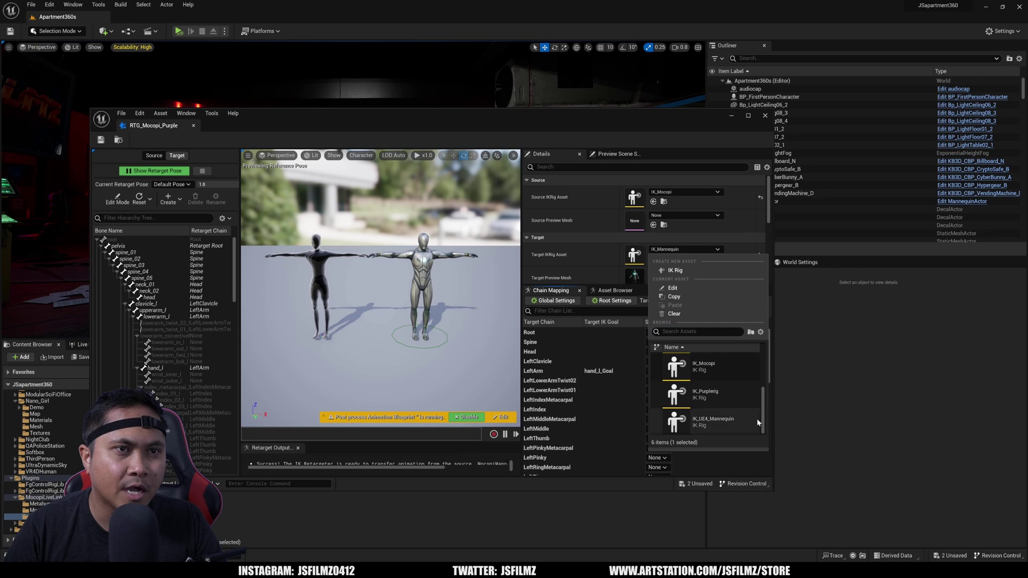
left_click(718, 398)
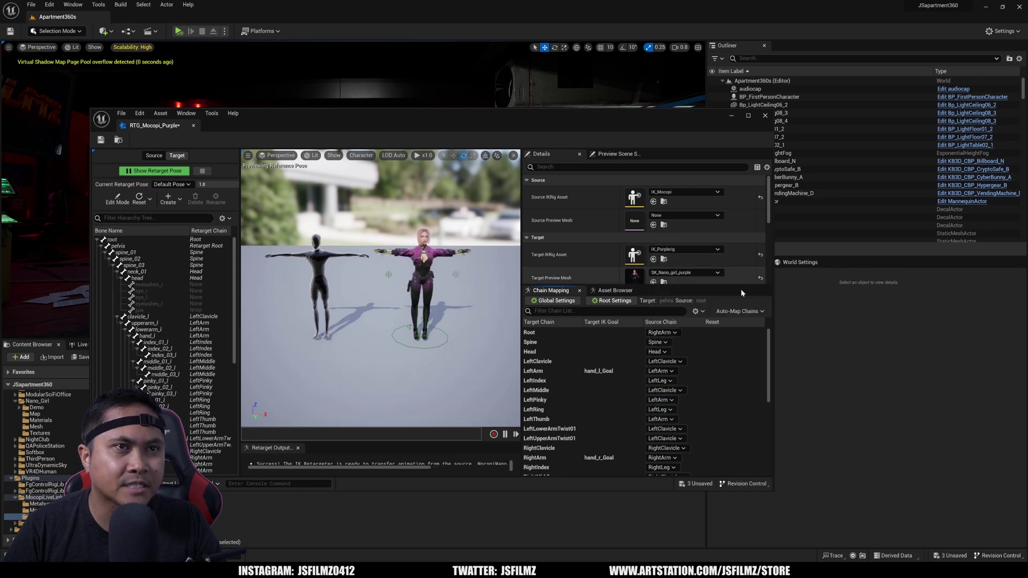
scroll(596, 253, "down", 1)
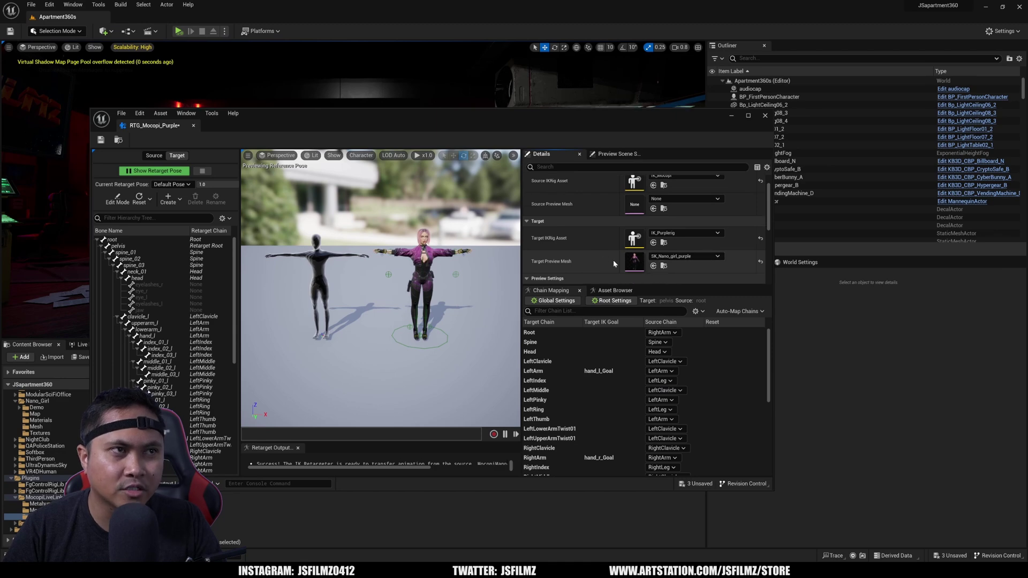
Maximize the retargeter window and set the source chains of LeftIndex, LeftMiddle and LeftPinky to None.
left_click(748, 115)
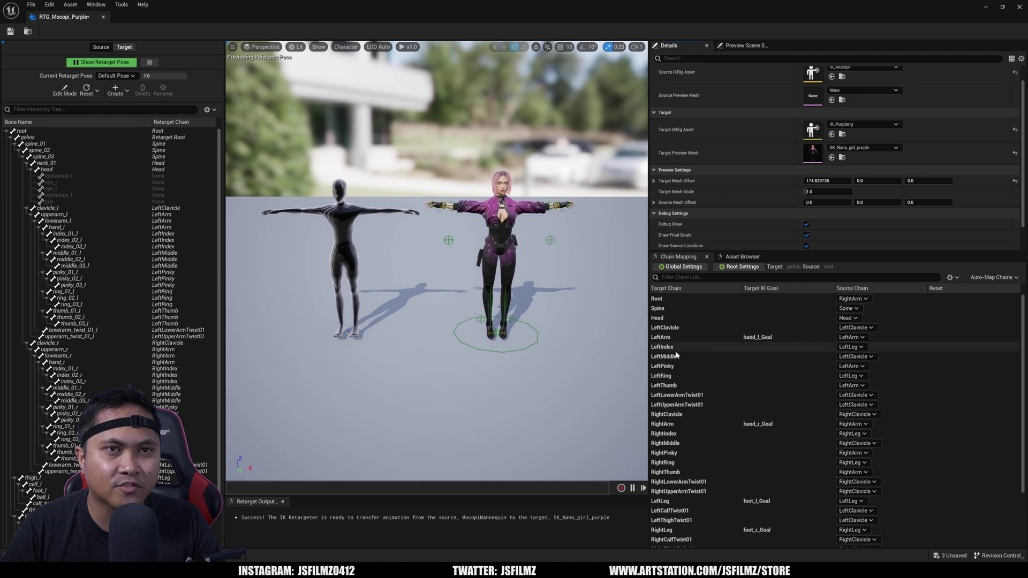
left_click(660, 348)
left_click(855, 348)
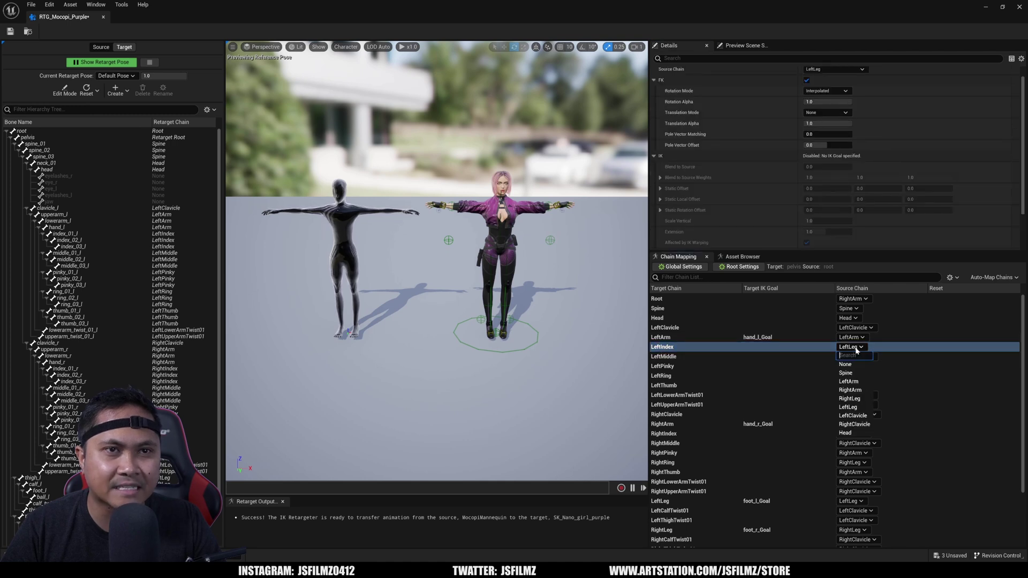
left_click(854, 365)
left_click(801, 357)
left_click(849, 357)
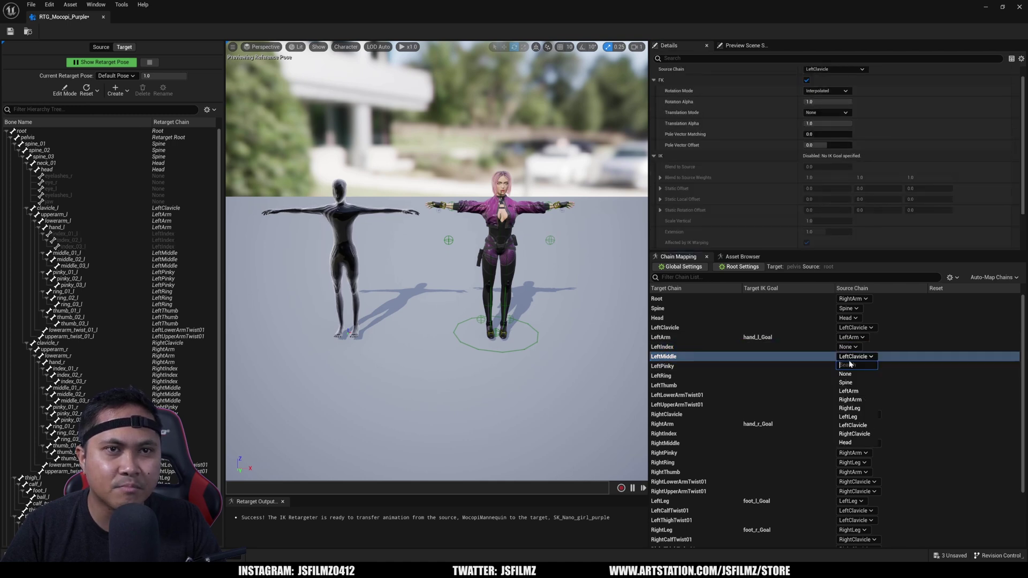
left_click(852, 374)
left_click(848, 366)
left_click(852, 384)
Set the source chains of LeftRing, LeftThumb, LeftLowerArmTwist01 and LeftUpperArmTwist01 to None.
left_click(709, 376)
left_click(855, 376)
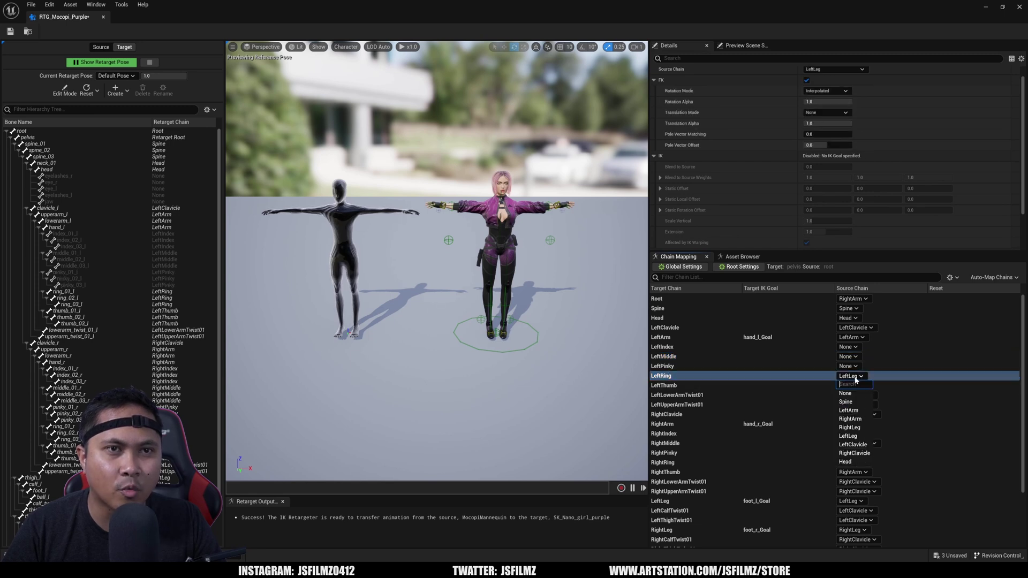
left_click(854, 394)
left_click(845, 387)
left_click(852, 405)
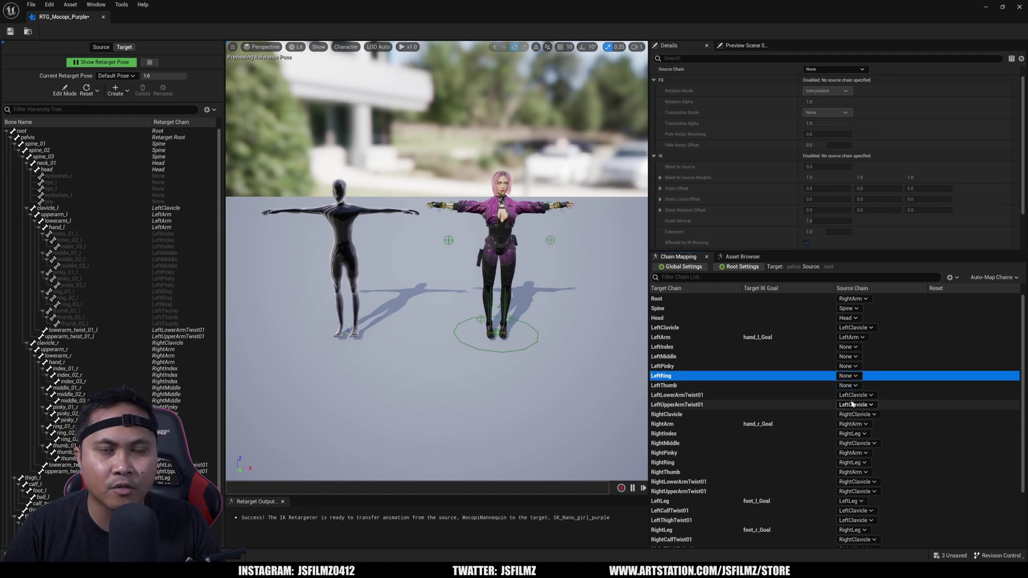
left_click(854, 395)
left_click(851, 414)
left_click(857, 406)
left_click(851, 422)
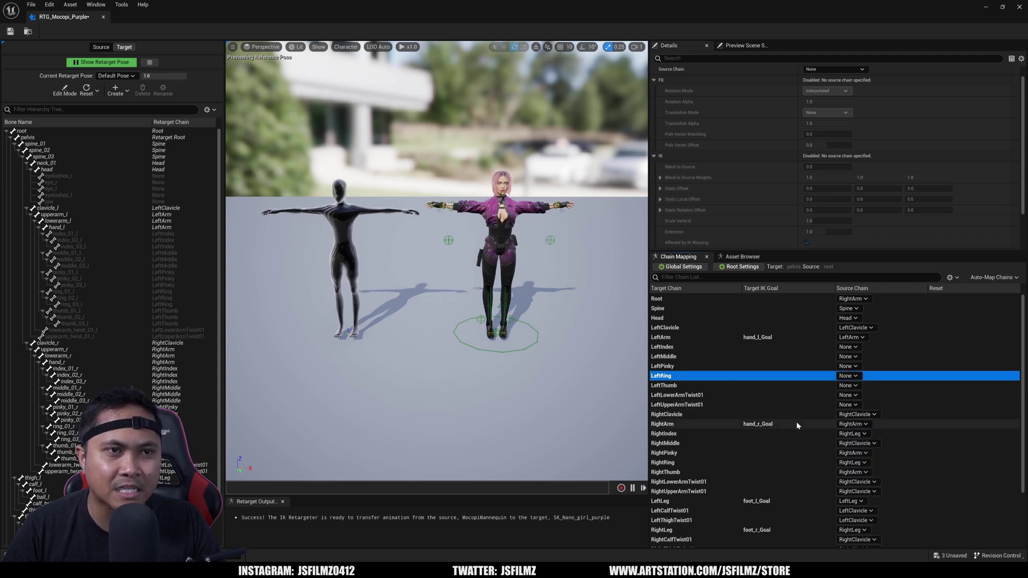
Set the source chains of RightIndex, RightMiddle and the remaining finger, twist and IK chains to None, and save the retargeter.
scroll(680, 431, "down", 1)
left_click(850, 421)
left_click(853, 435)
left_click(853, 431)
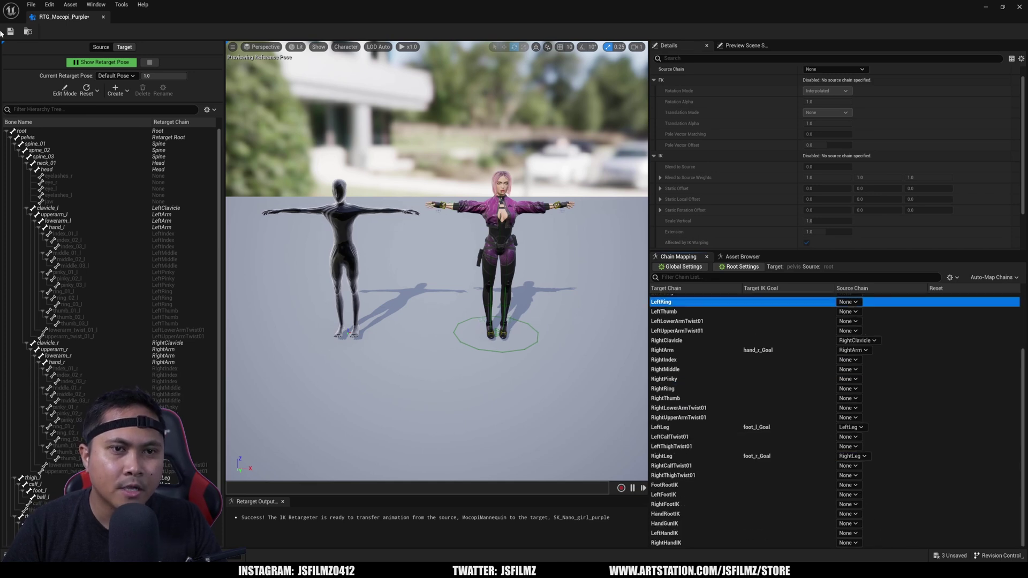
left_click(4, 33)
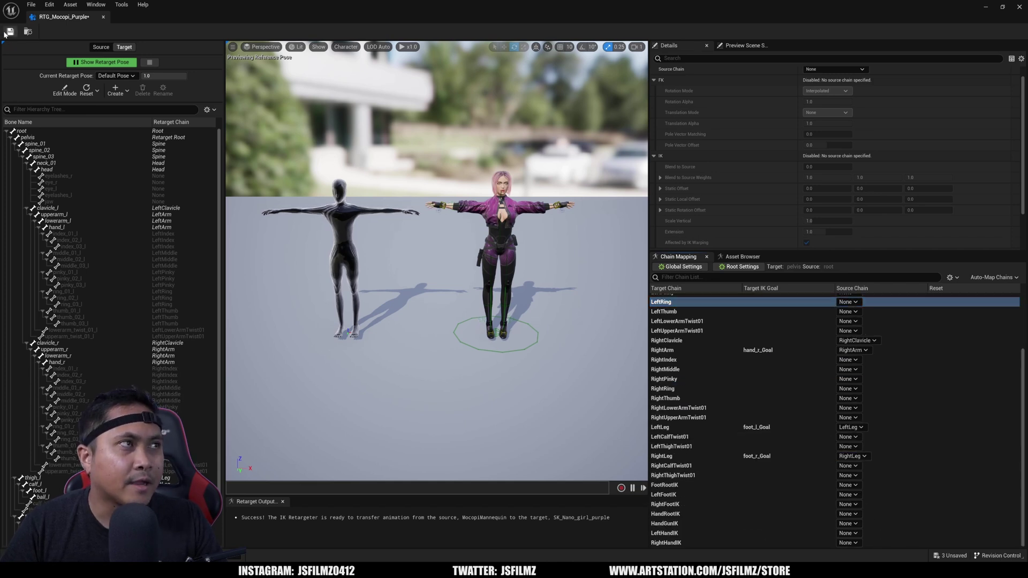
Minimize the retargeter and open the UnrealMannequin folder inside the plugins' MocopiLiveLink Content.
left_click(986, 7)
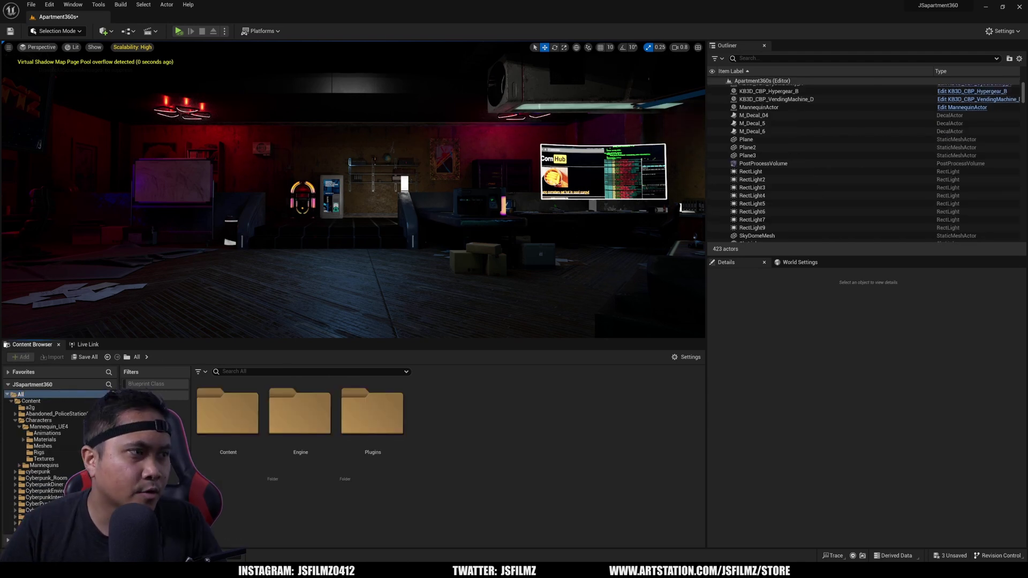
scroll(40, 462, "down", 8)
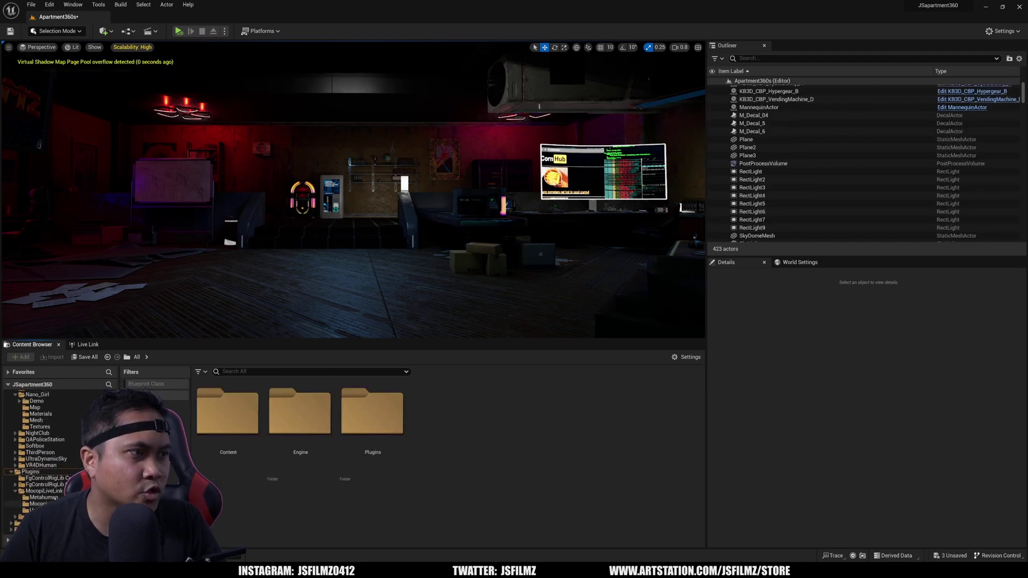
left_click(45, 491)
double_click(376, 448)
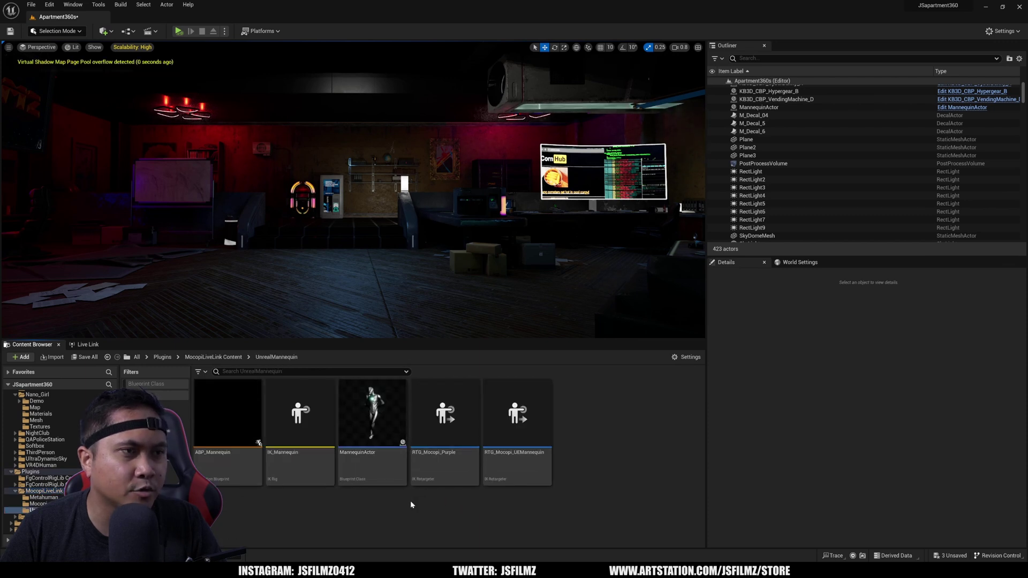
Duplicate the MannequinActor blueprint and name the copy Mannequinpurple.
left_click(364, 410)
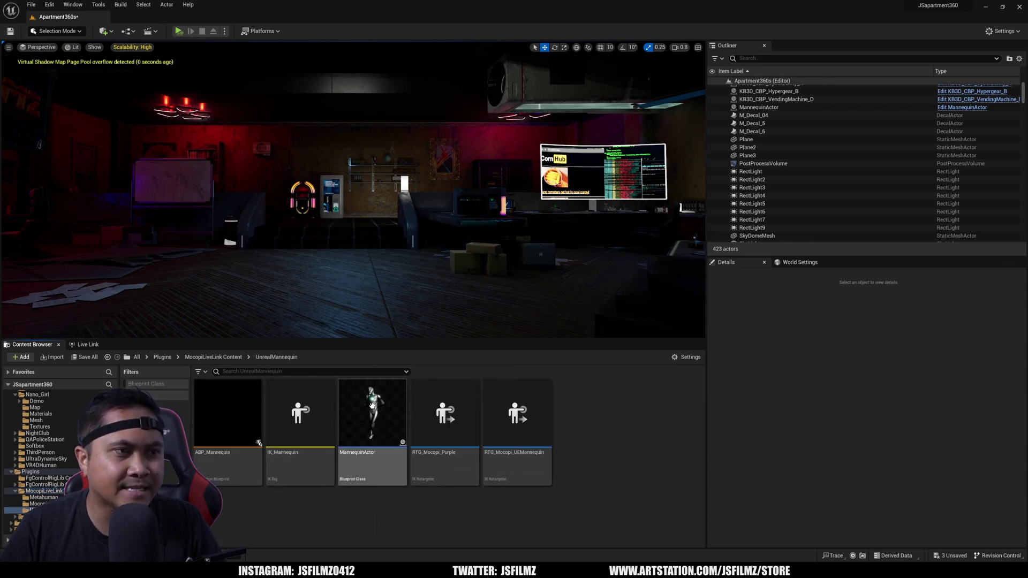
right_click(371, 405)
left_click(417, 260)
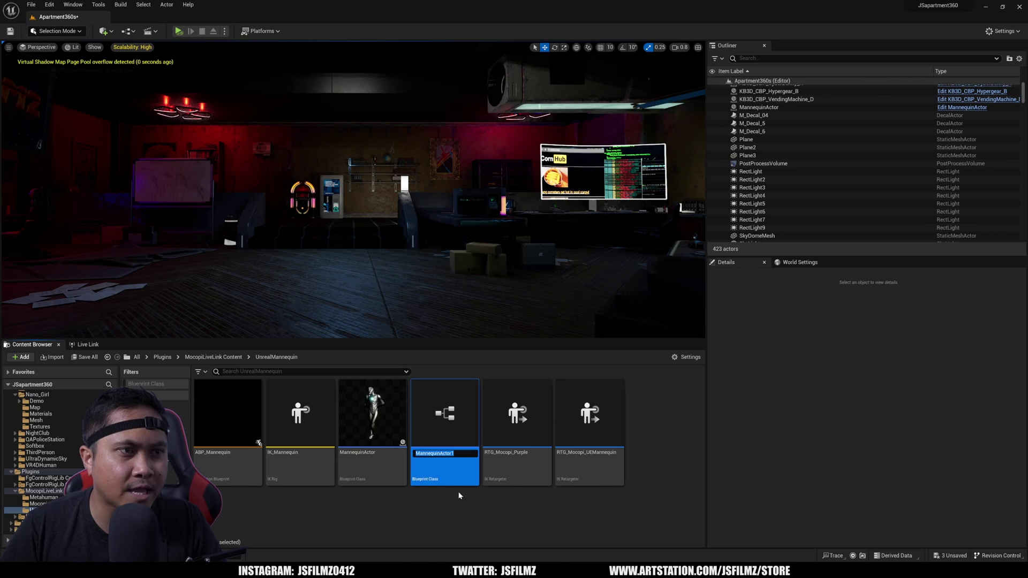
key("End")
key("BackSpace")
key("BackSpace")
key("BackSpace")
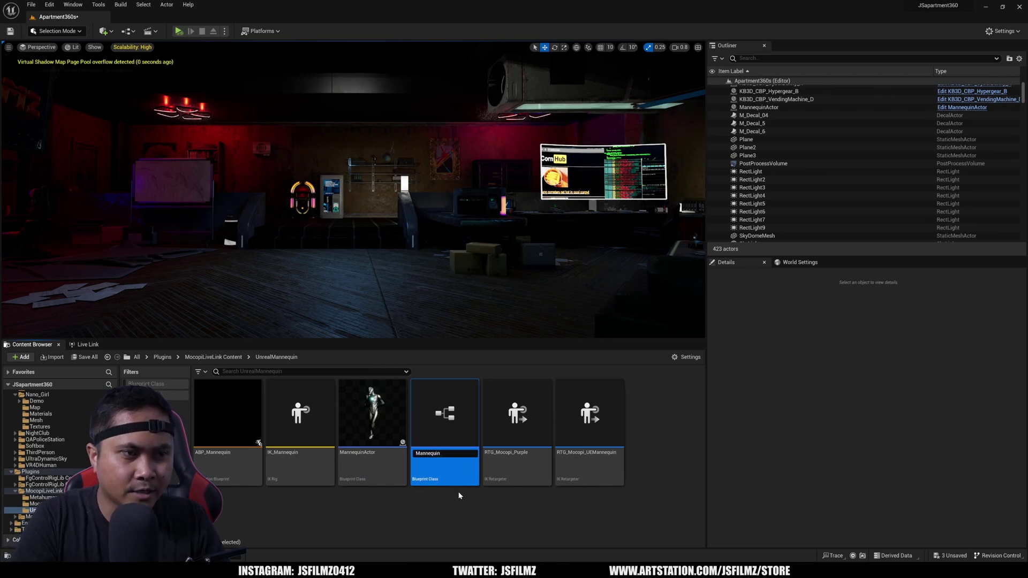
type("purple")
key("Return")
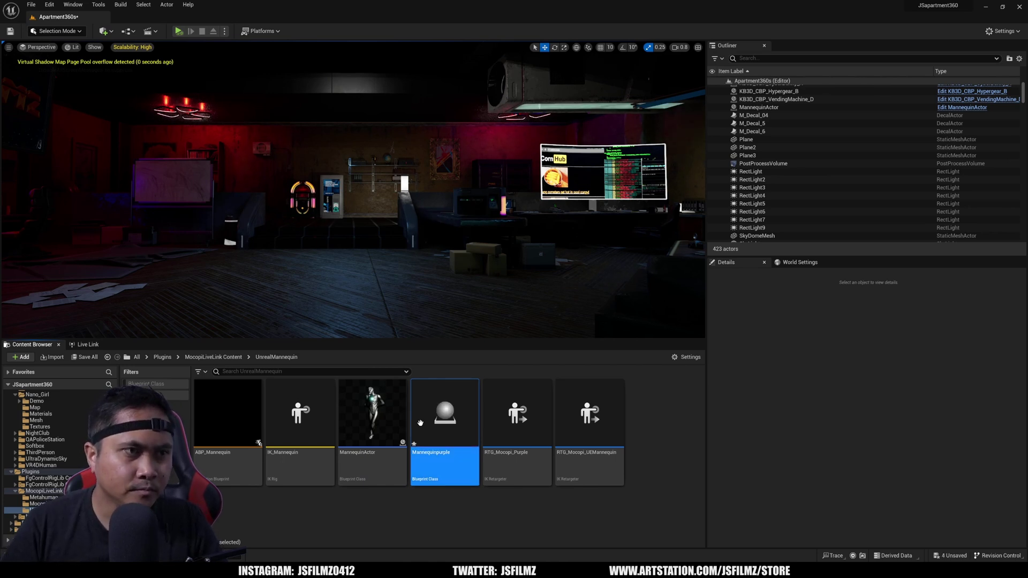
Open Mannequinpurple and set the Source_SkeletalMesh component's skeletal mesh asset to MocopiMannequin.
double_click(427, 421)
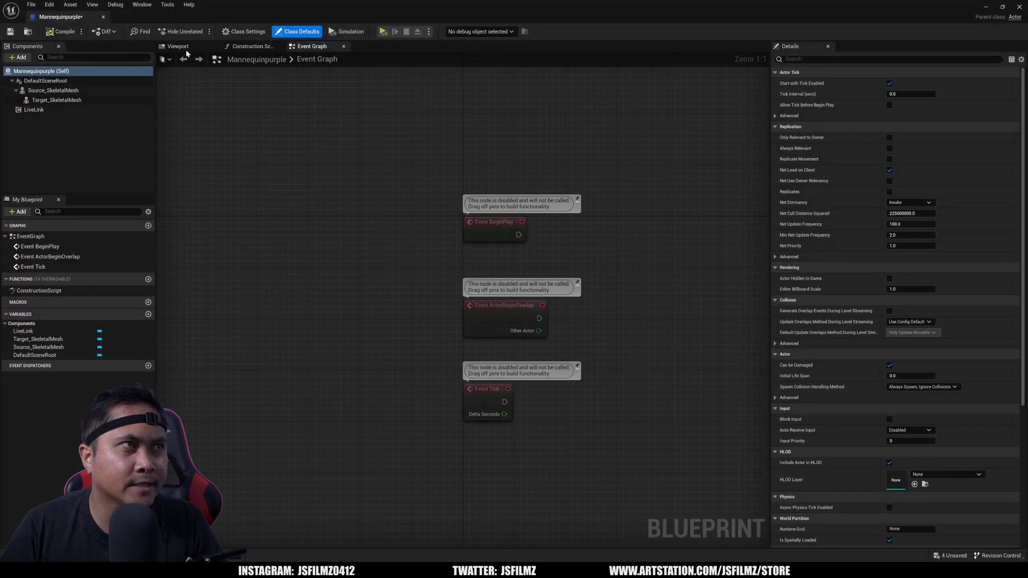
left_click(53, 90)
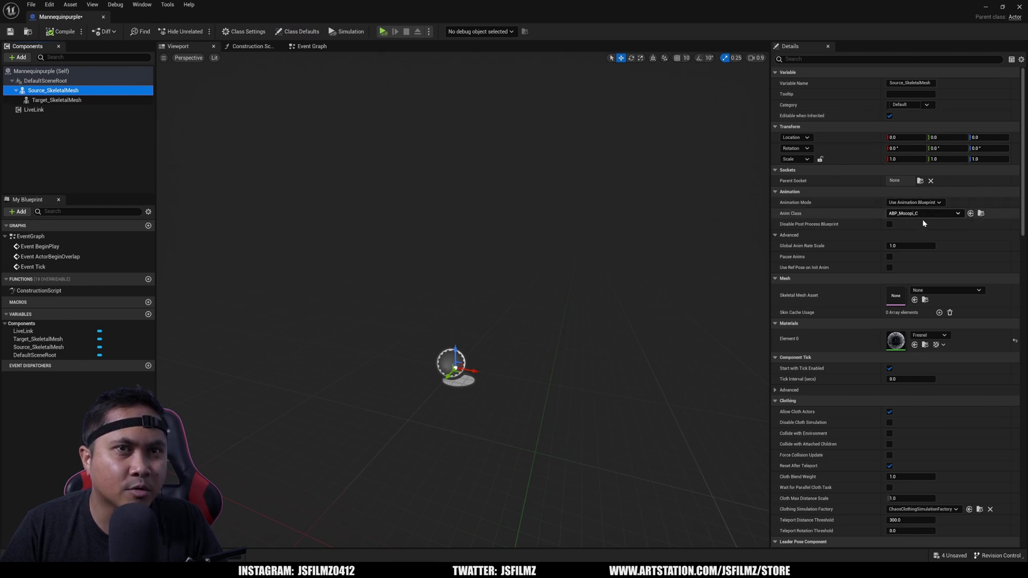
left_click(942, 292)
type("mocopi")
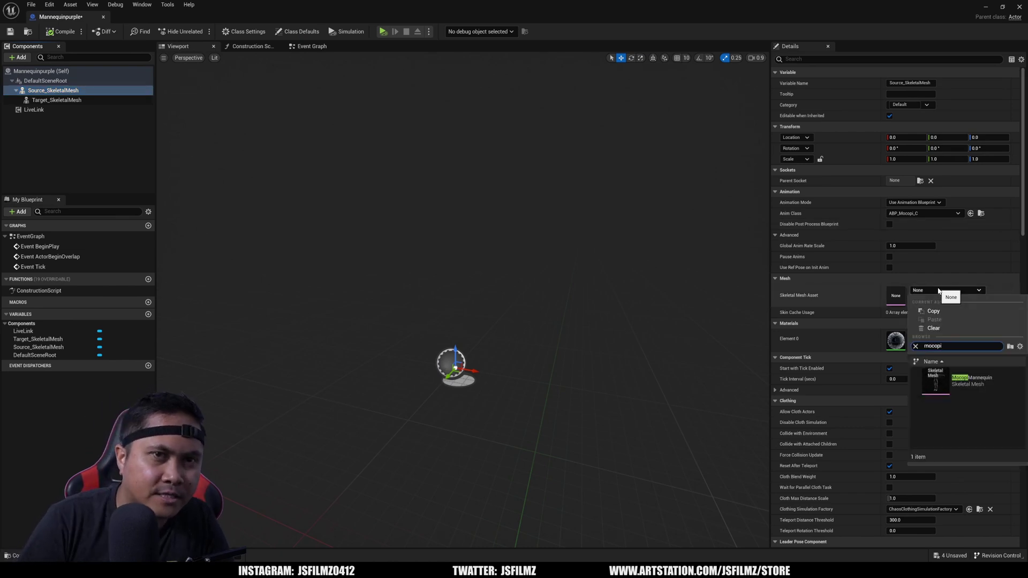
left_click(959, 380)
Set the Target_SkeletalMesh component's skeletal mesh asset to SK_Nano_girl_purple.
left_click(59, 100)
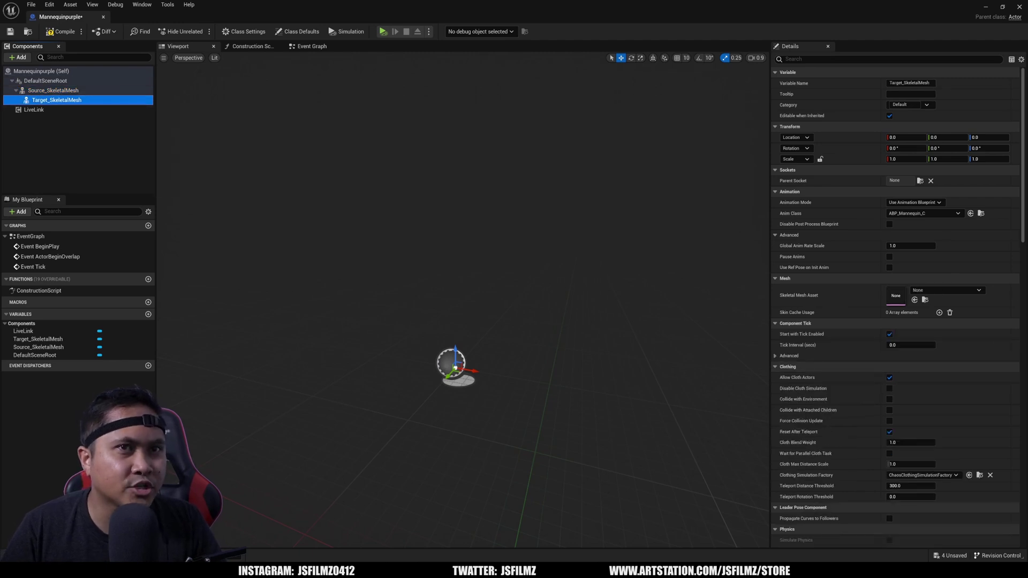
left_click(928, 290)
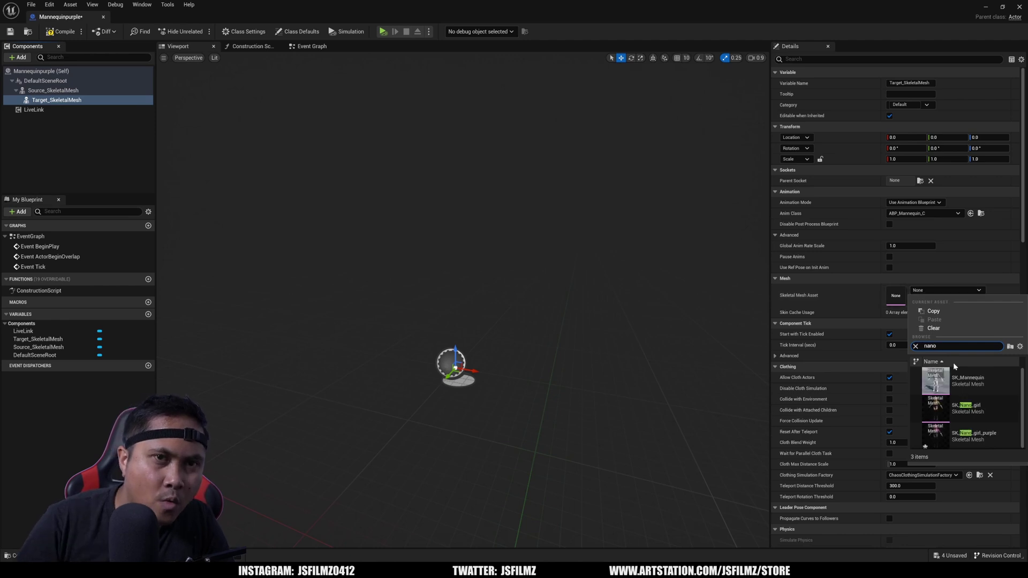
left_click(973, 436)
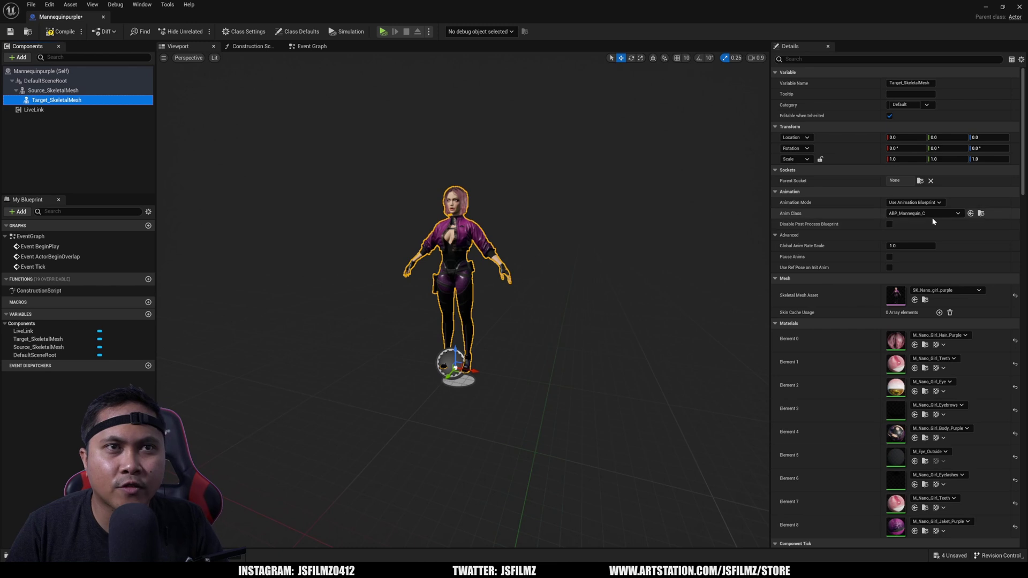
Set the Target_SkeletalMesh component's anim class to purpleanimbp, and compile and save the Mannequinpurple blueprint.
left_click(955, 214)
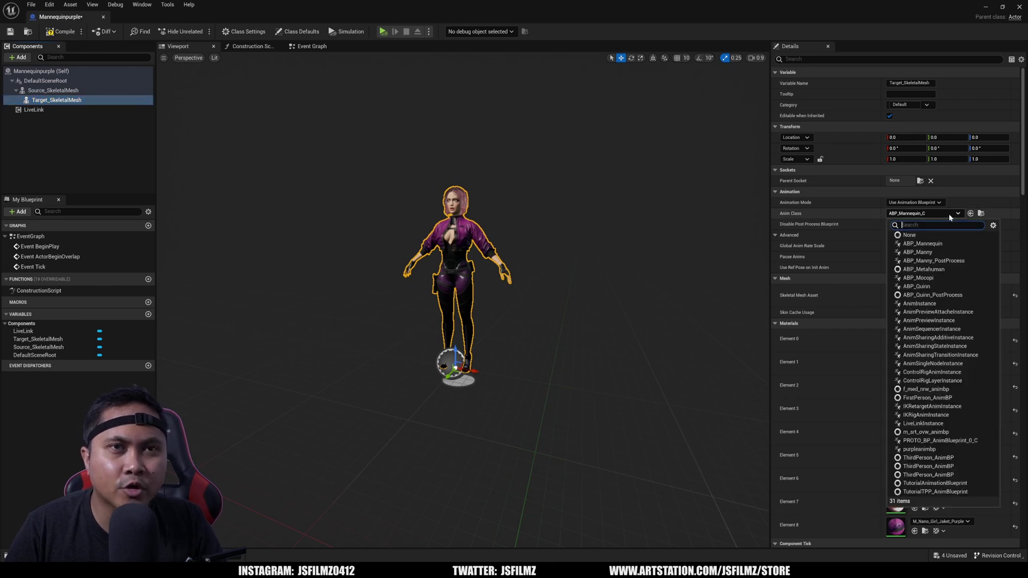
type("anim")
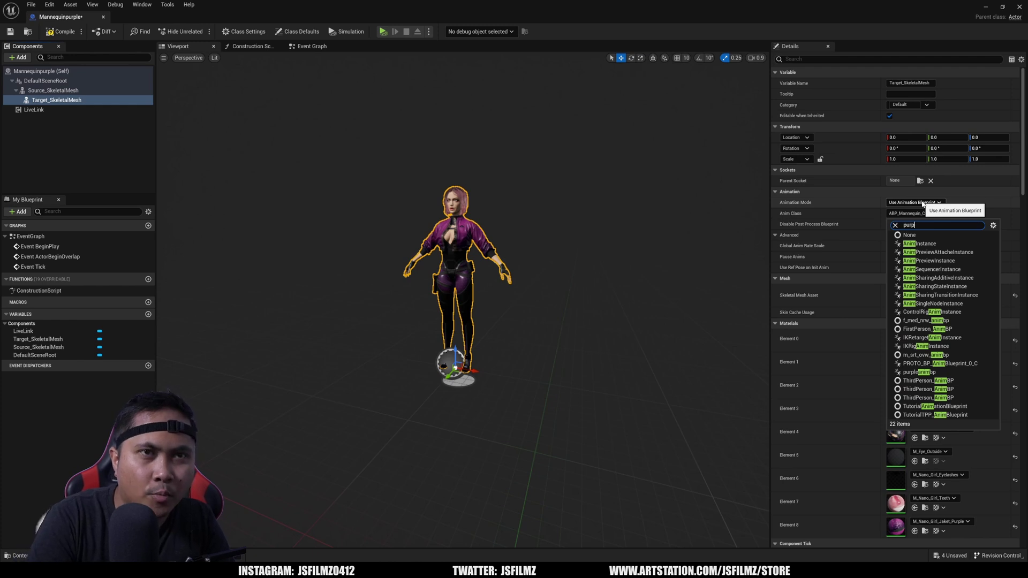
type("purp")
left_click(921, 243)
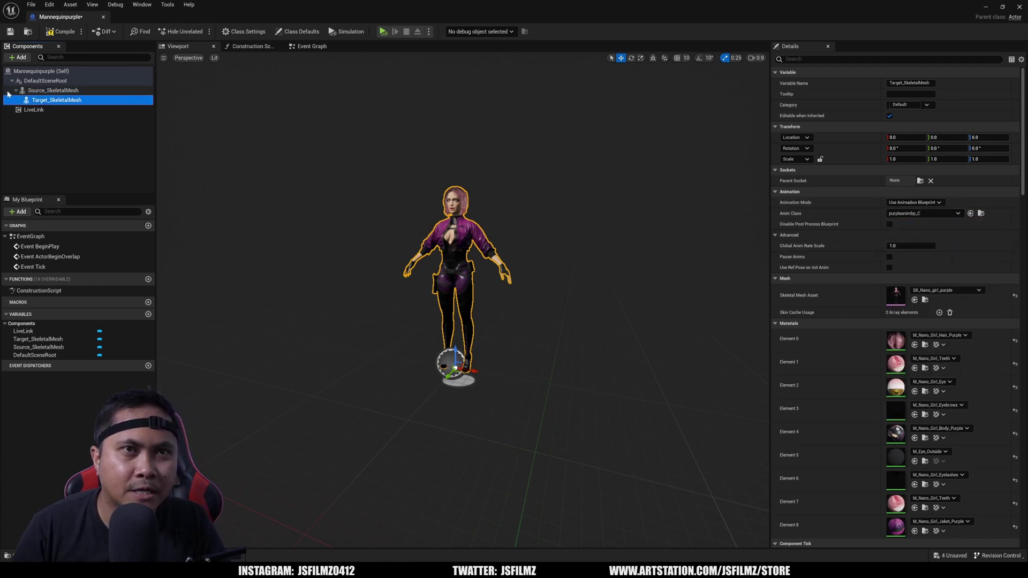
left_click(59, 32)
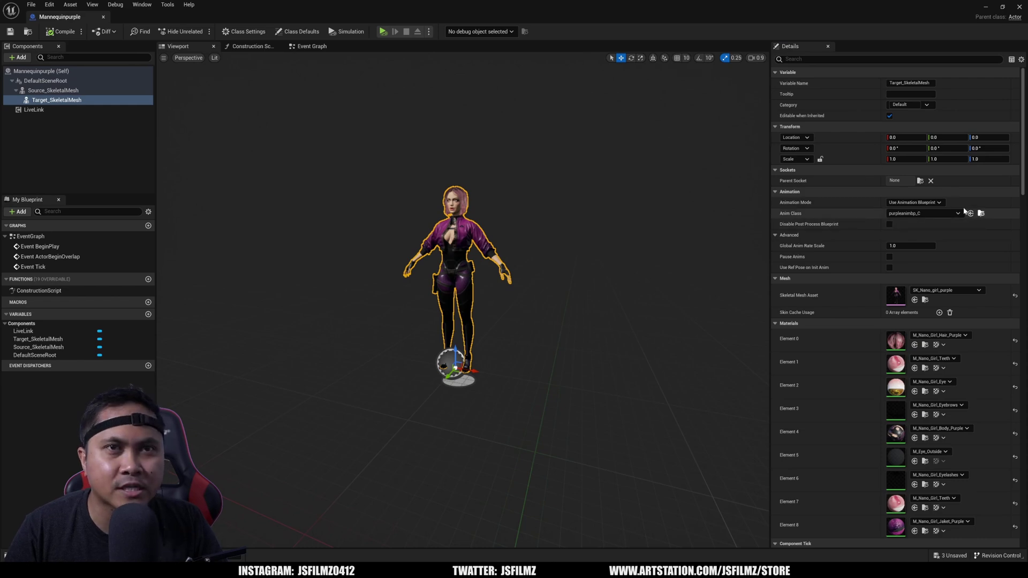
Locate and open the purpleanimbp animation blueprint, and add a Retarget Pose From Mesh node to its AnimGraph.
left_click(980, 214)
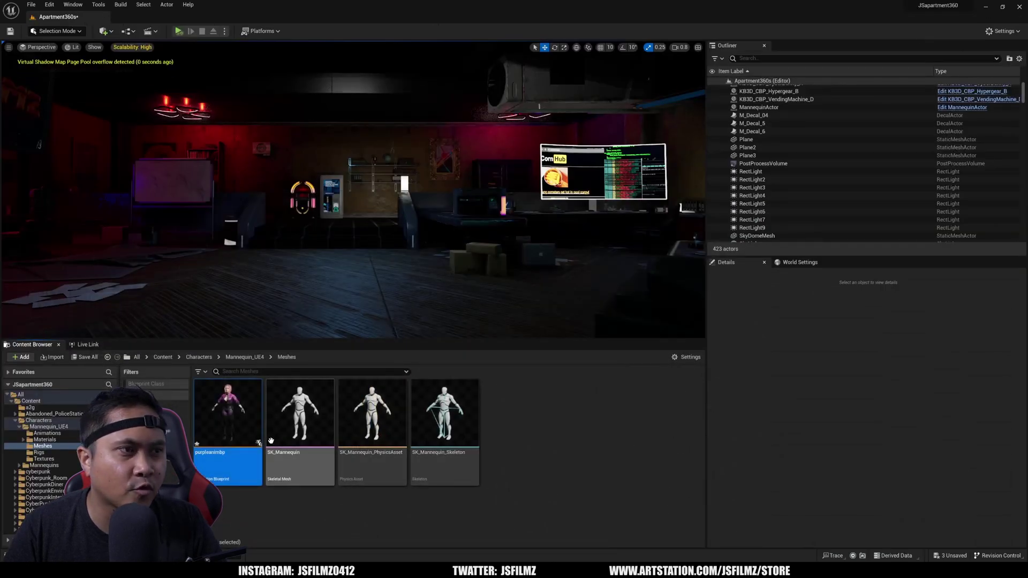
double_click(227, 423)
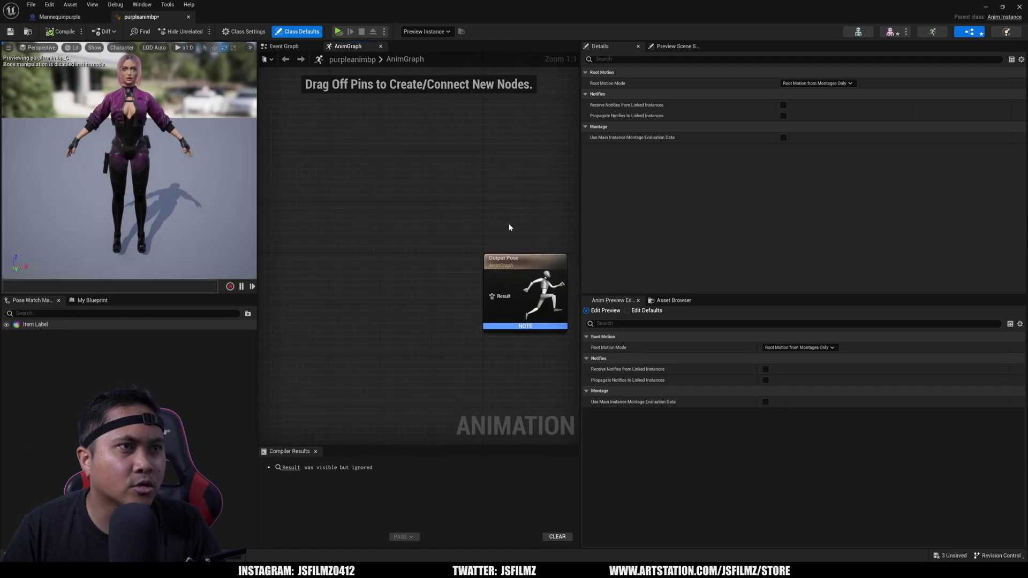
right_click_drag(427, 198, 439, 194)
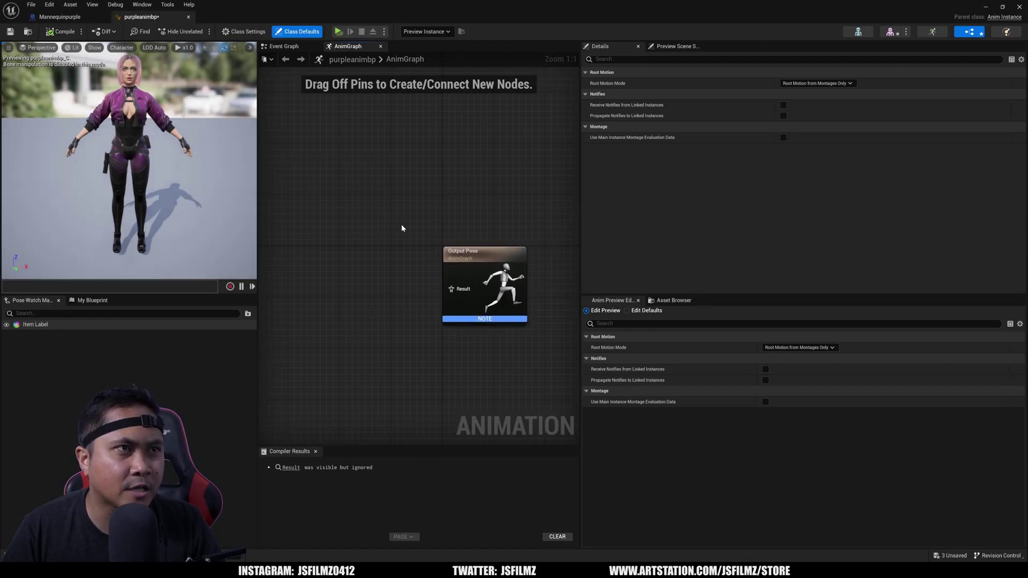
right_click(334, 217)
type("retarget")
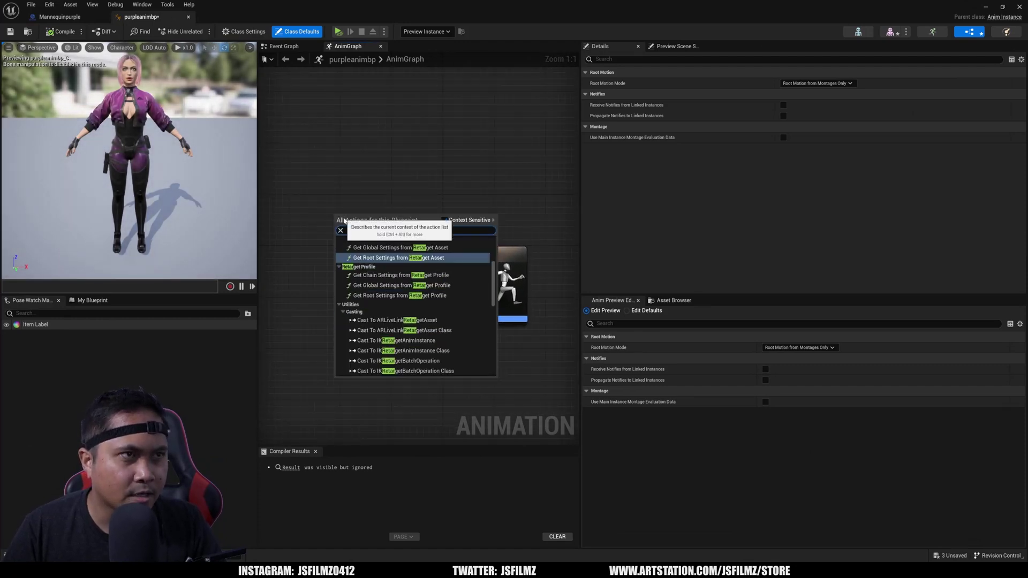
scroll(397, 268, "up", 5)
left_click(384, 307)
Arrange the Retarget Pose From Mesh node beside Output Pose and connect its pose output to the Result input.
right_click_drag(372, 215, 411, 244)
left_click_drag(375, 217, 382, 218)
left_click_drag(449, 261, 492, 317)
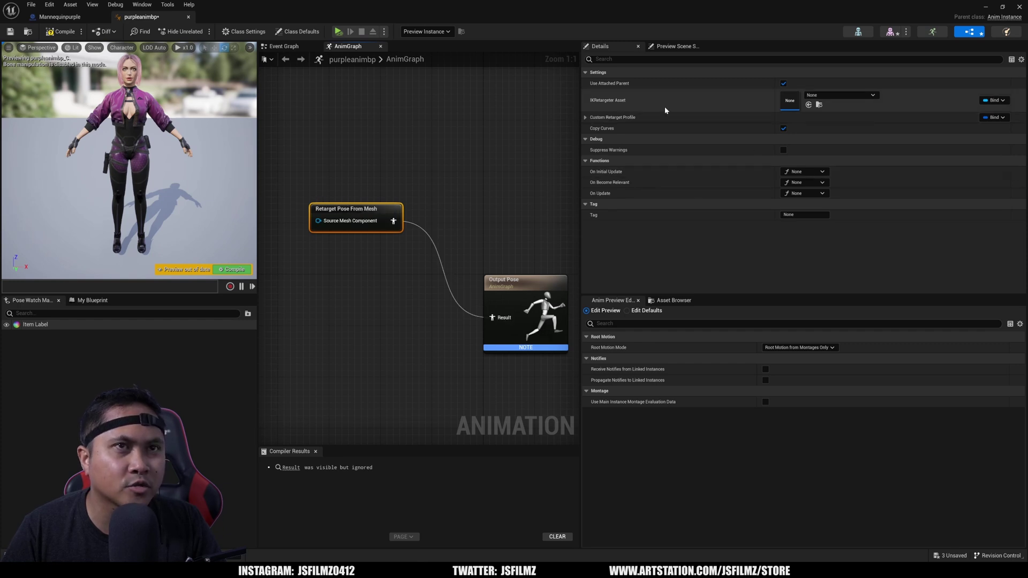
Assign RTG_Mocopi_Purple as the Retarget Pose From Mesh node's IKRetargeter asset, compile and save purpleanimbp, and return to the level editor.
left_click(845, 95)
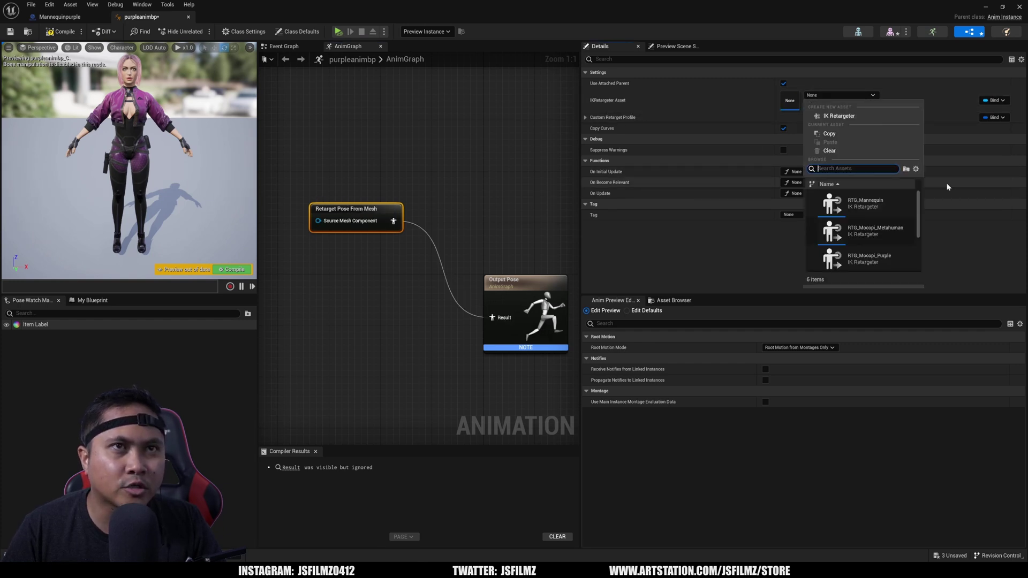
left_click_drag(920, 207, 920, 225)
left_click(835, 220)
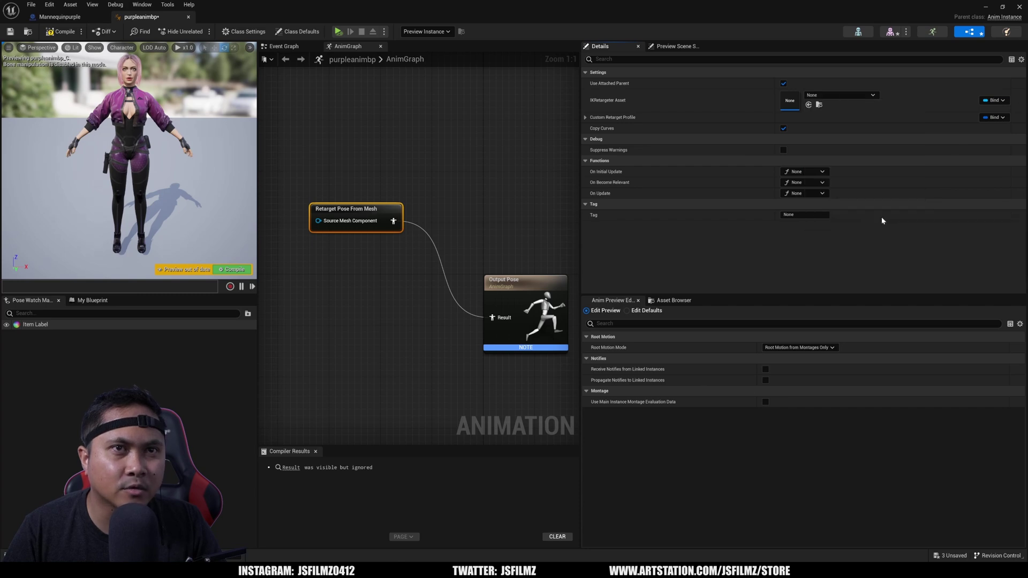
left_click(62, 32)
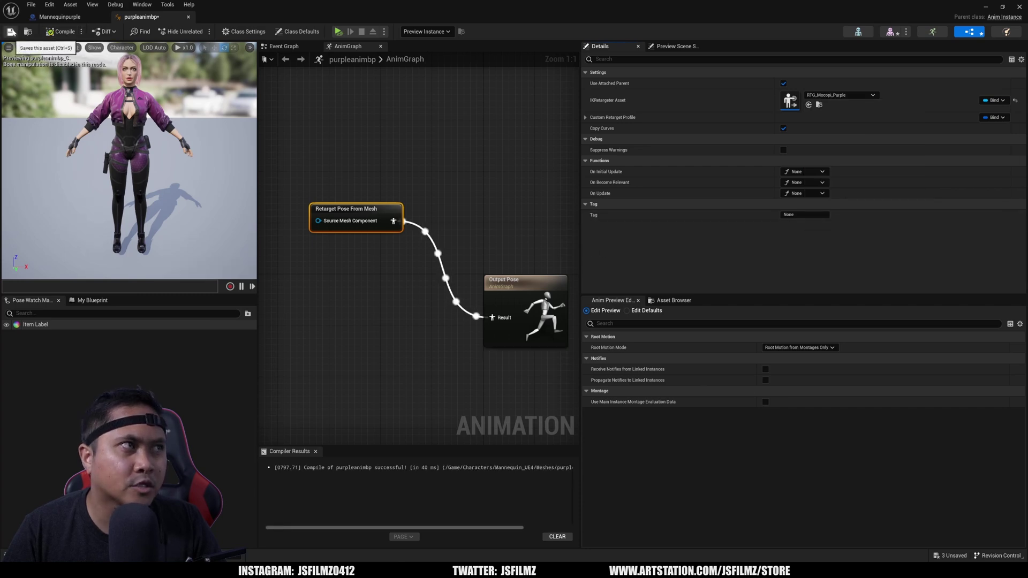
left_click(986, 8)
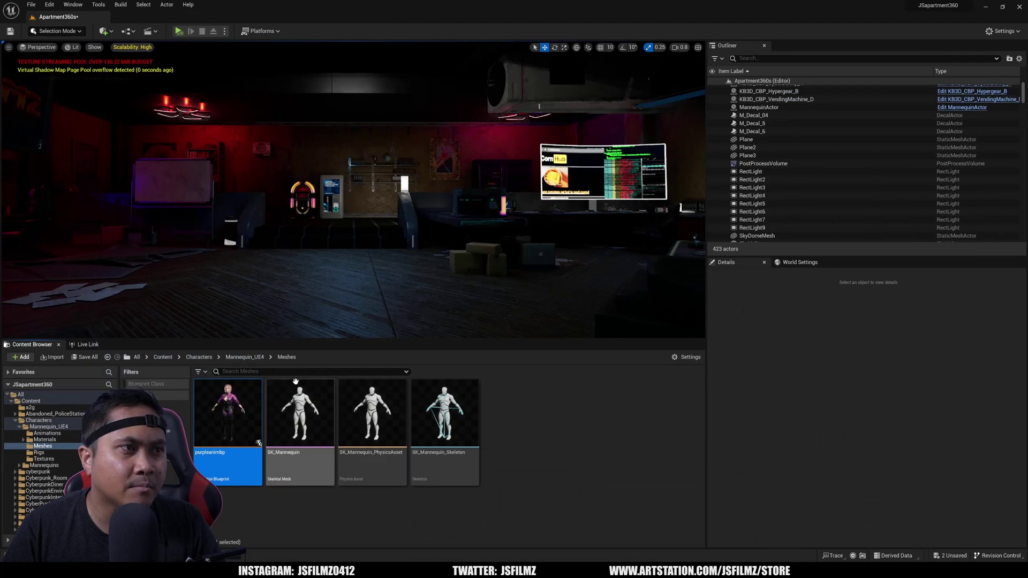
Place the Mannequinpurple blueprint from the MocopiLiveLink plugin's UnrealMannequin folder on the floor in the middle of the apartment level.
scroll(43, 460, "down", 10)
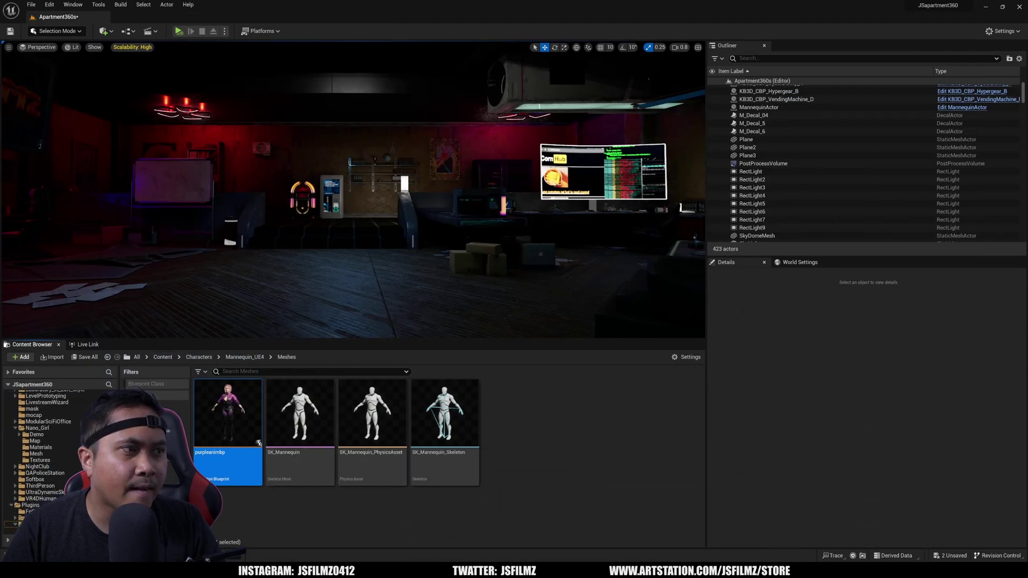
left_click(46, 496)
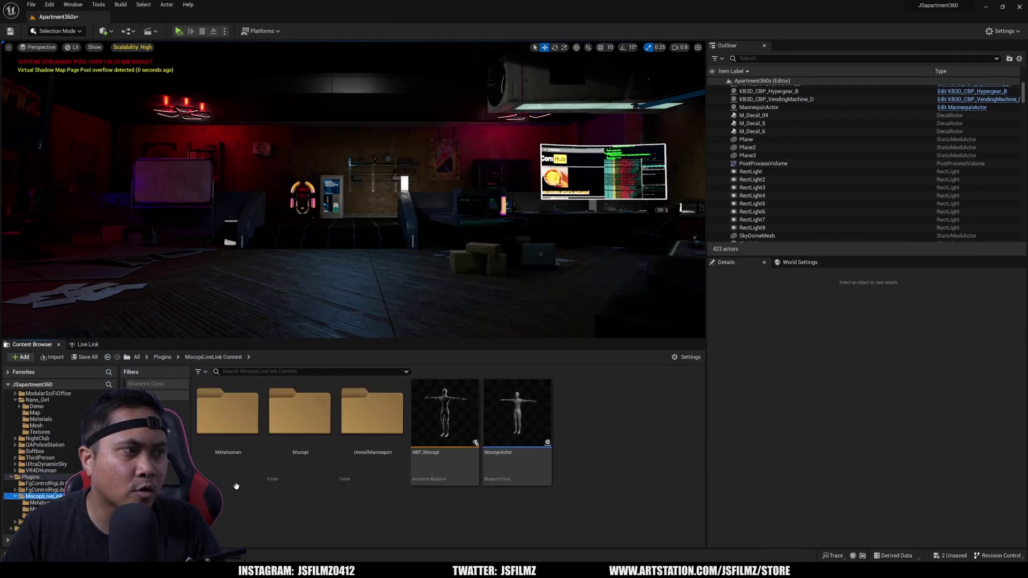
double_click(398, 465)
left_click_drag(436, 416, 367, 302)
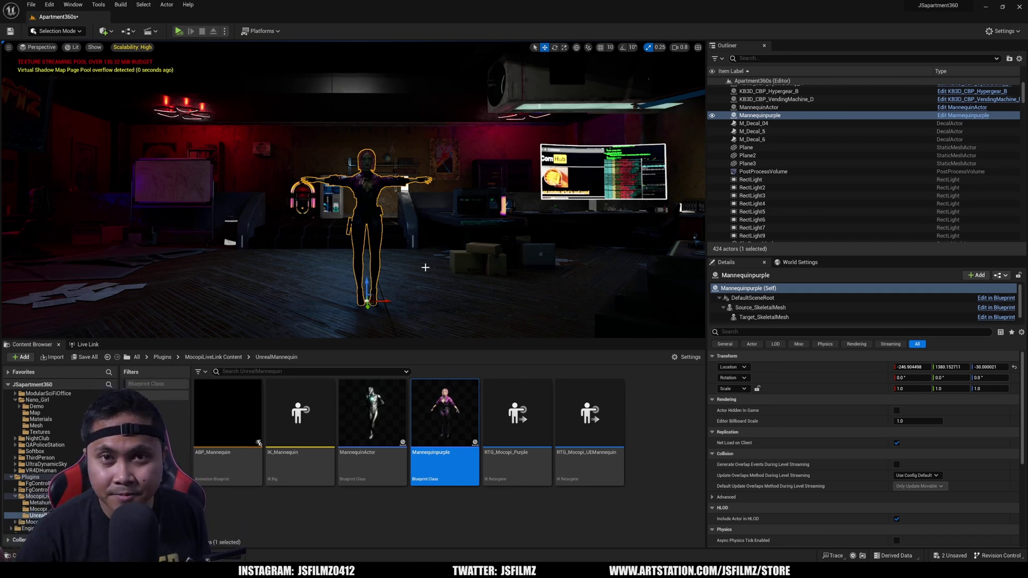
Add a Mocopi LiveLink source on port 12351 to Live Link, with MocopiSkeleton as the subject name.
left_click(85, 344)
left_click(21, 362)
mouse_move(35, 390)
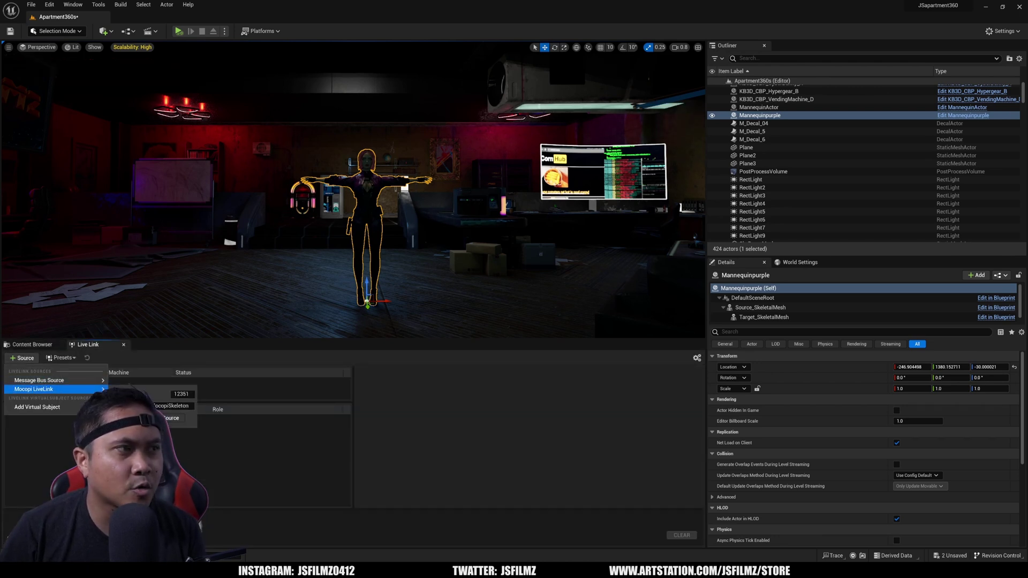
left_click(173, 418)
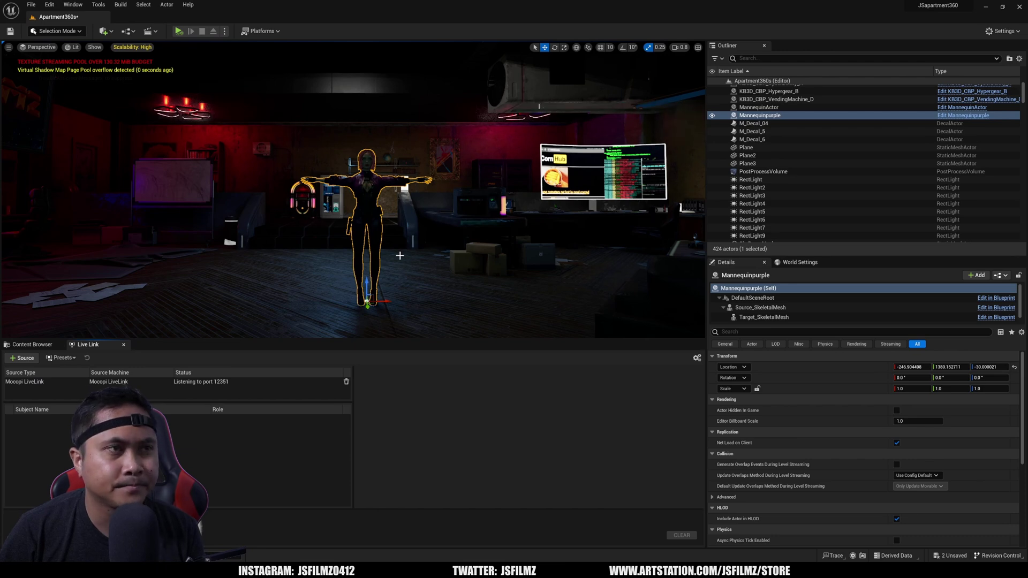
Rotate the Mannequinpurple actor about 107° around its vertical axis.
key("f")
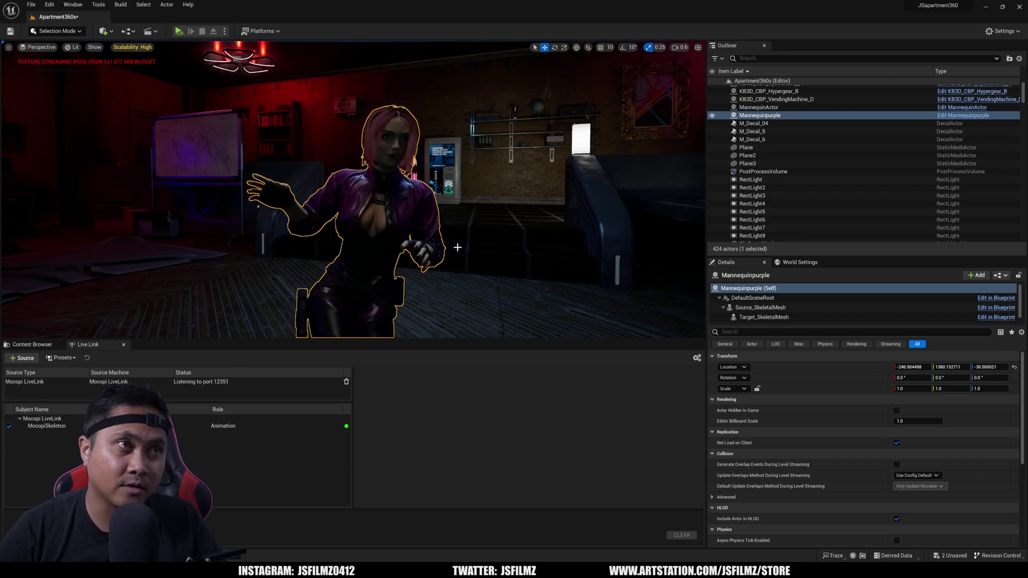
key("s")
right_click_drag(457, 247, 452, 314)
key("s")
key("e")
left_click_drag(370, 274, 410, 272)
key("w")
right_click_drag(447, 266, 414, 316)
scroll(447, 267, "down", 2)
key("s")
left_click_drag(415, 316, 467, 305)
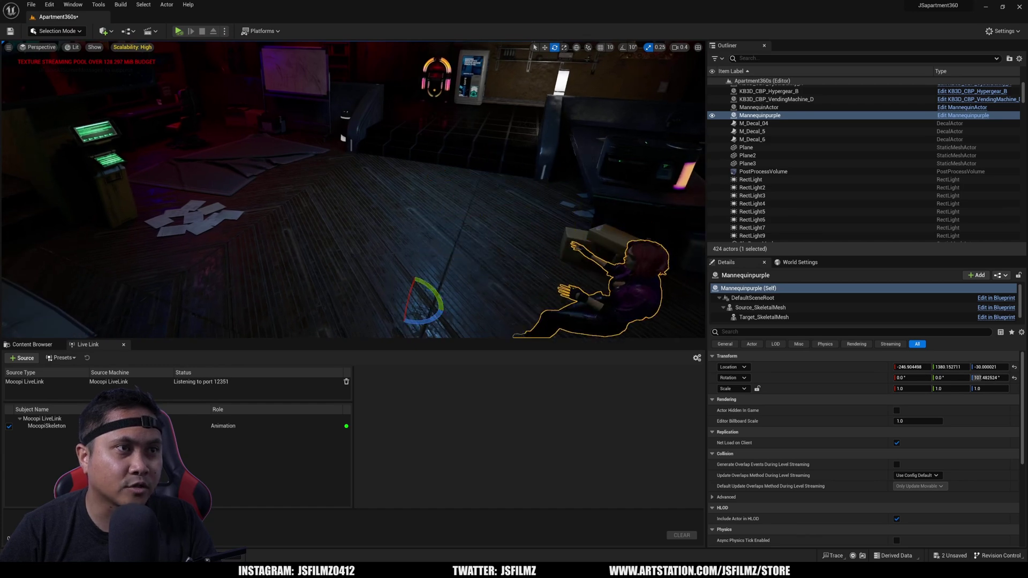
Move the Mannequinpurple actor across the room past the green-screened terminal, to about X -1066, Y 1135.
right_click_drag(470, 236, 474, 279)
key("w")
left_click_drag(422, 242, 61, 97)
right_click_drag(215, 156, 120, 134)
left_click_drag(331, 213, 506, 204)
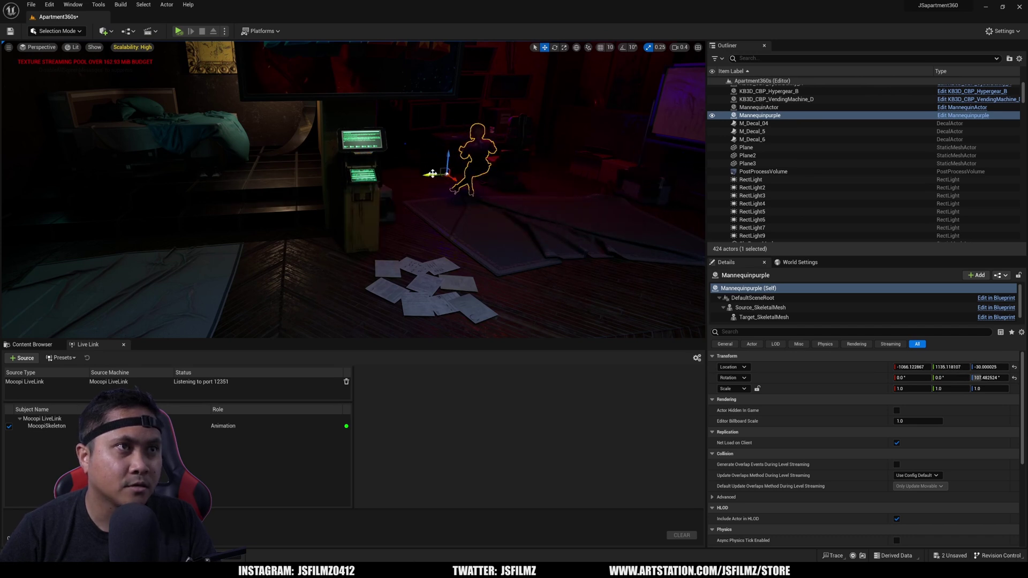
Move the Mannequinpurple actor to the red desk chair at about X -1140, Y 1047, and raise it to about Z -17.7.
key("w")
right_click_drag(437, 177, 380, 212)
scroll(396, 202, "up", 2)
left_click_drag(349, 206, 326, 192)
key("w")
right_click_drag(360, 167, 321, 243)
scroll(482, 177, "down", 1)
key("w")
left_click_drag(211, 182, 222, 173)
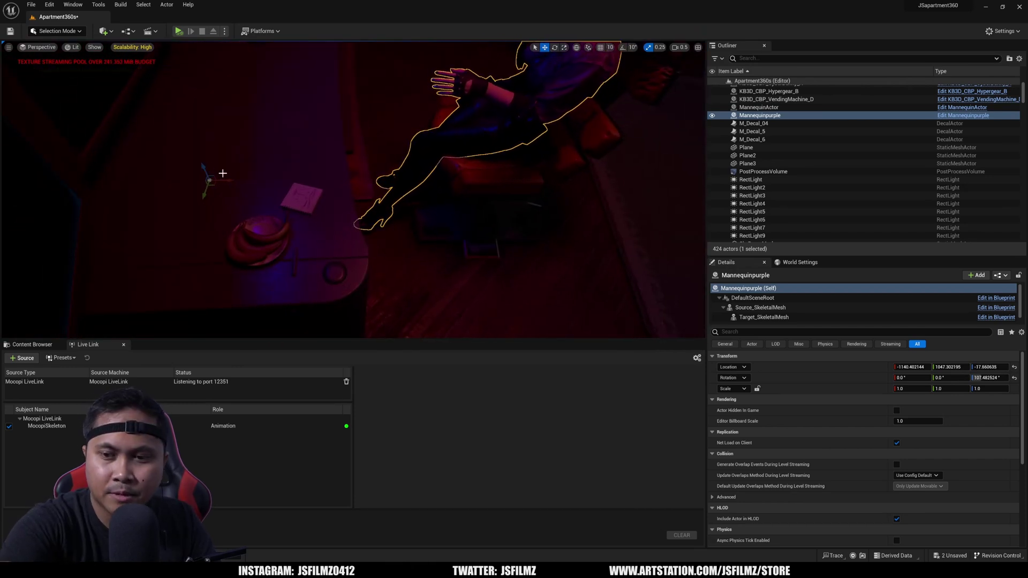
Fine-tune the seated character's position on the red chair to about Y 1036 and Z -14.5.
right_click_drag(208, 173, 212, 190)
right_click_drag(294, 168, 293, 168)
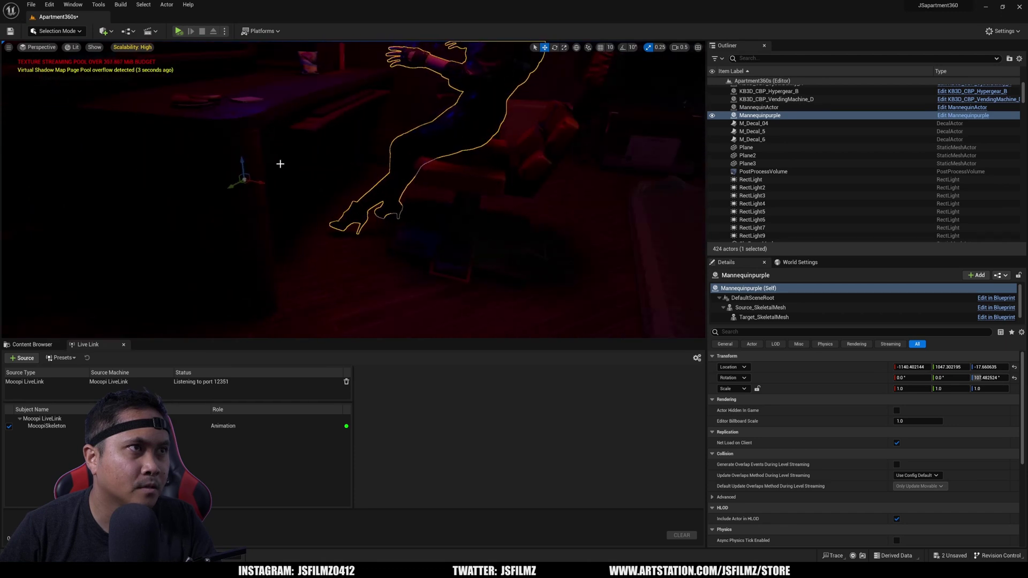
left_click_drag(231, 183, 240, 176)
right_click_drag(267, 159, 267, 158)
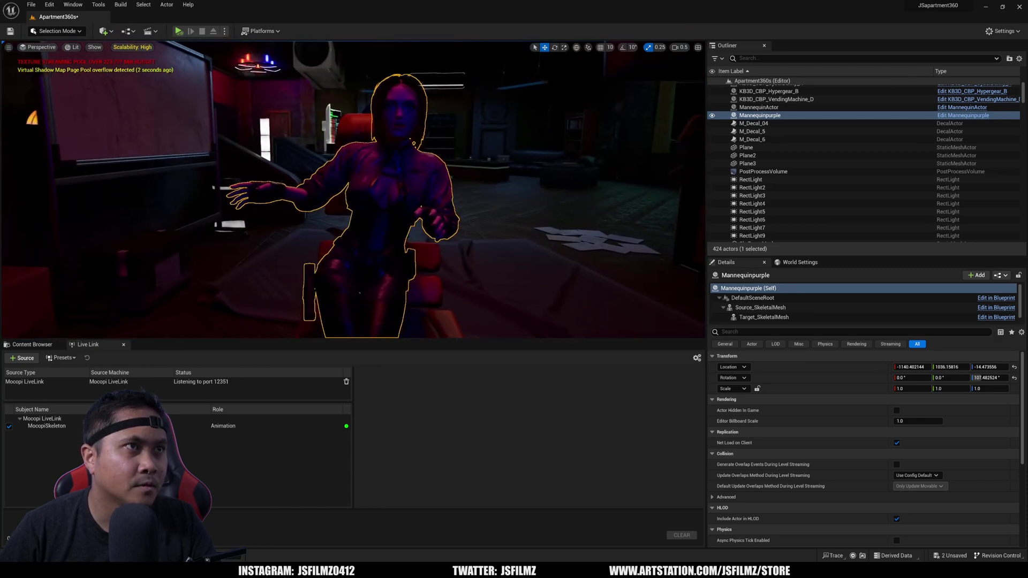